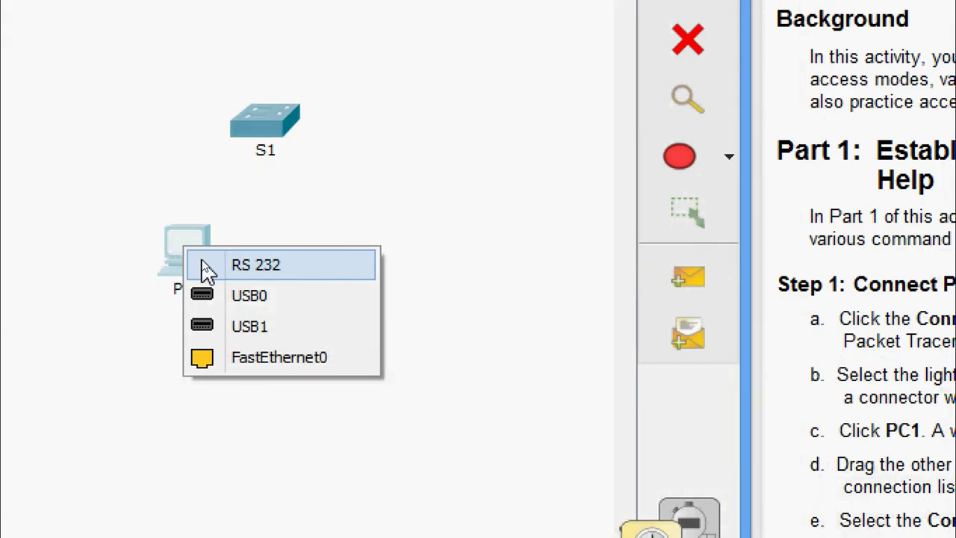
Connect a console cable from PC1's RS 232 port to switch S1's Console port
click(245, 270)
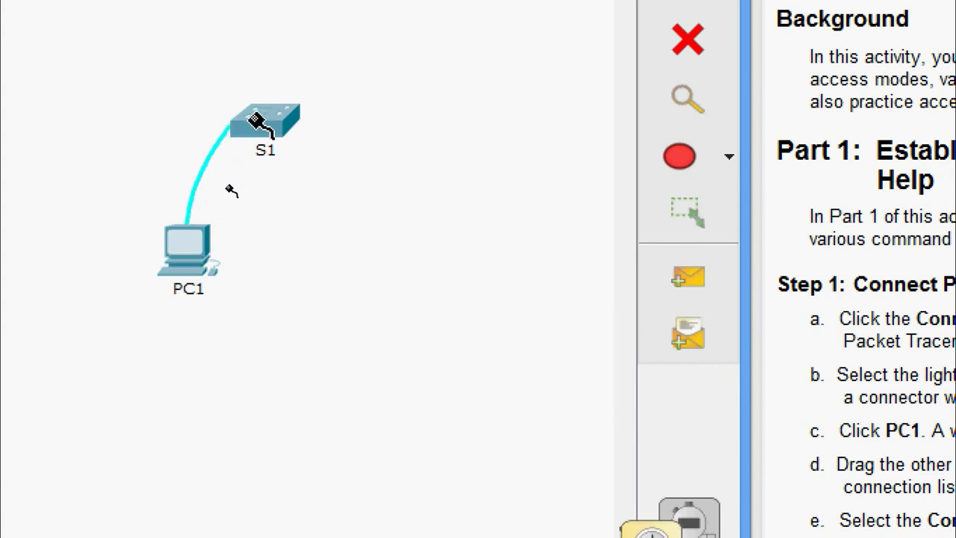
click(261, 125)
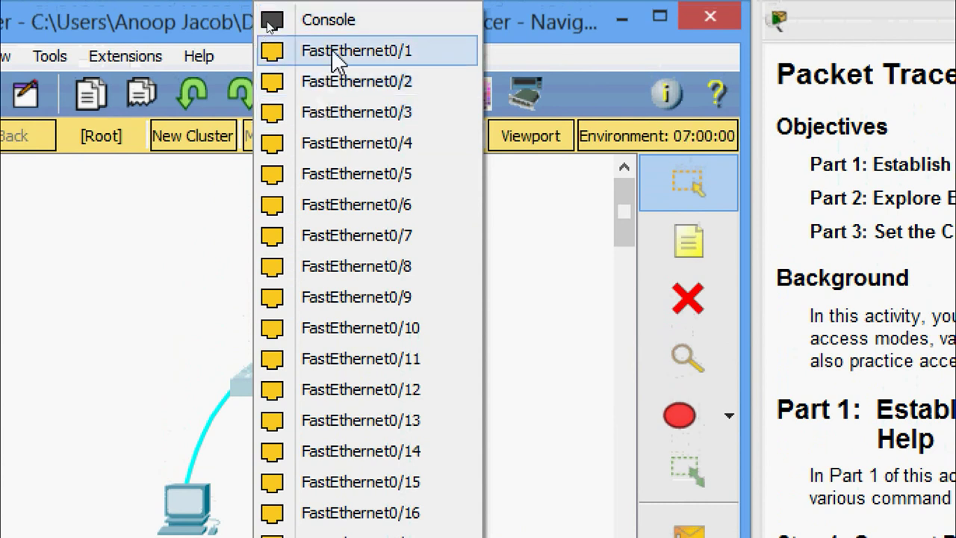
click(337, 21)
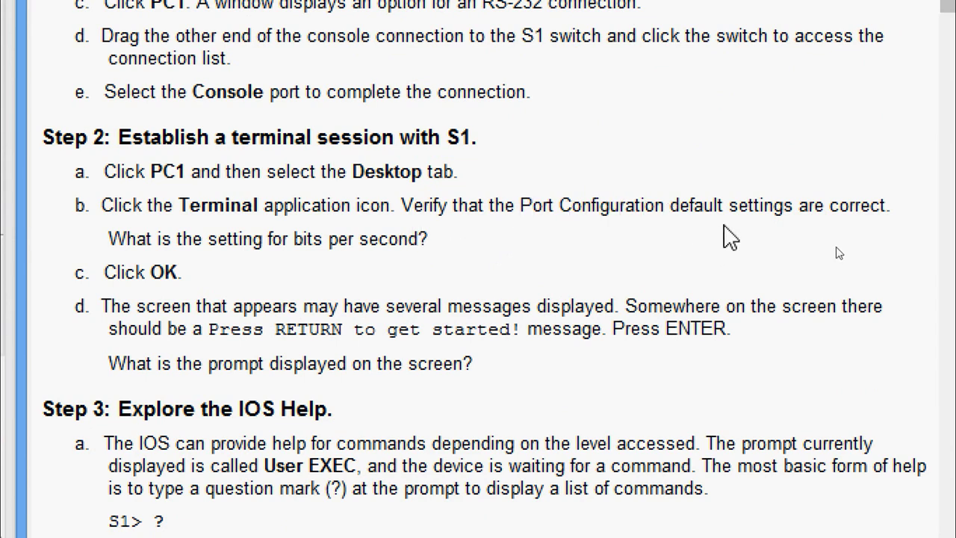
drag(120, 240, 443, 243)
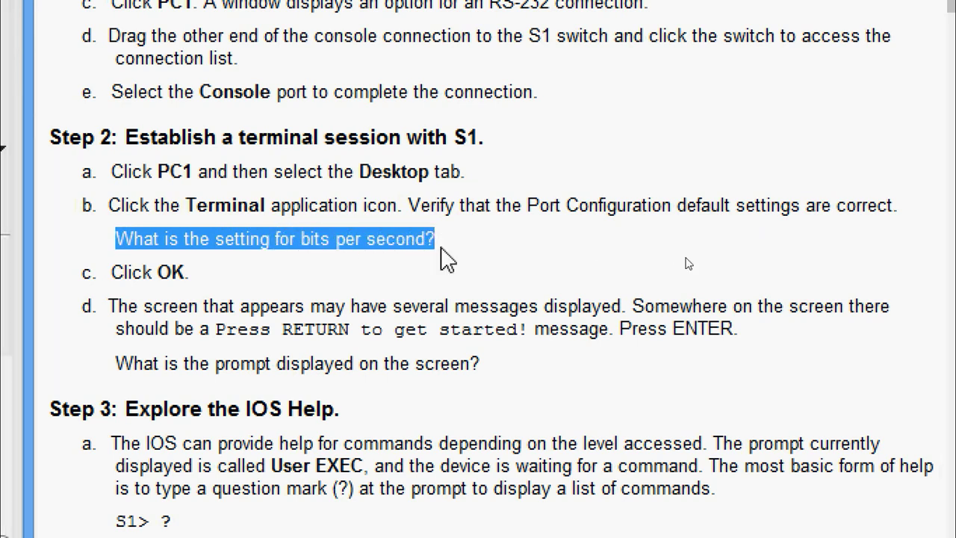
drag(125, 273, 196, 272)
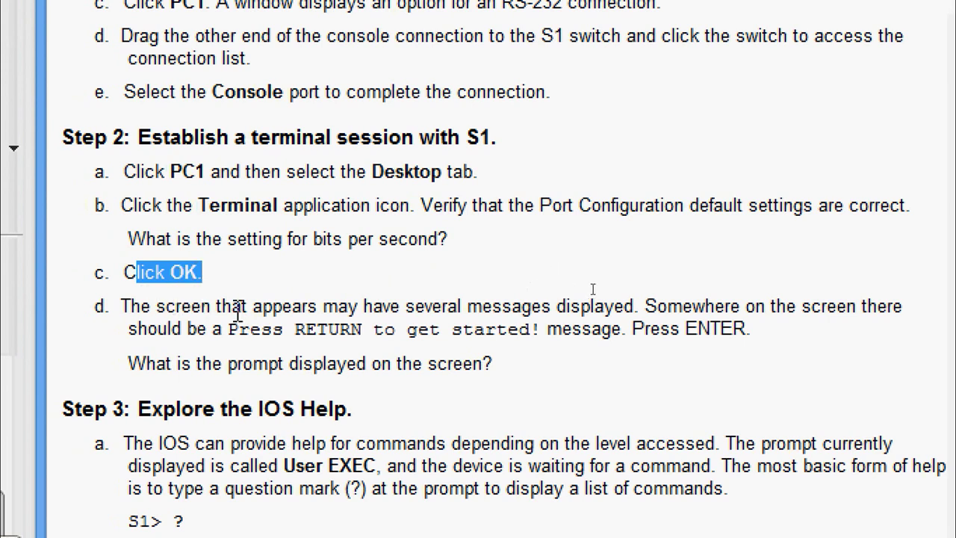
click(128, 306)
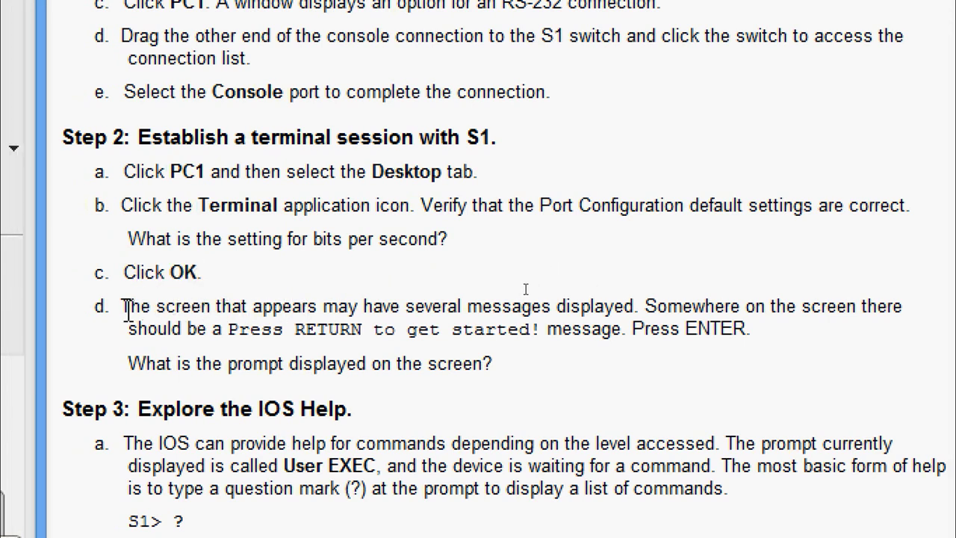
drag(128, 307, 757, 338)
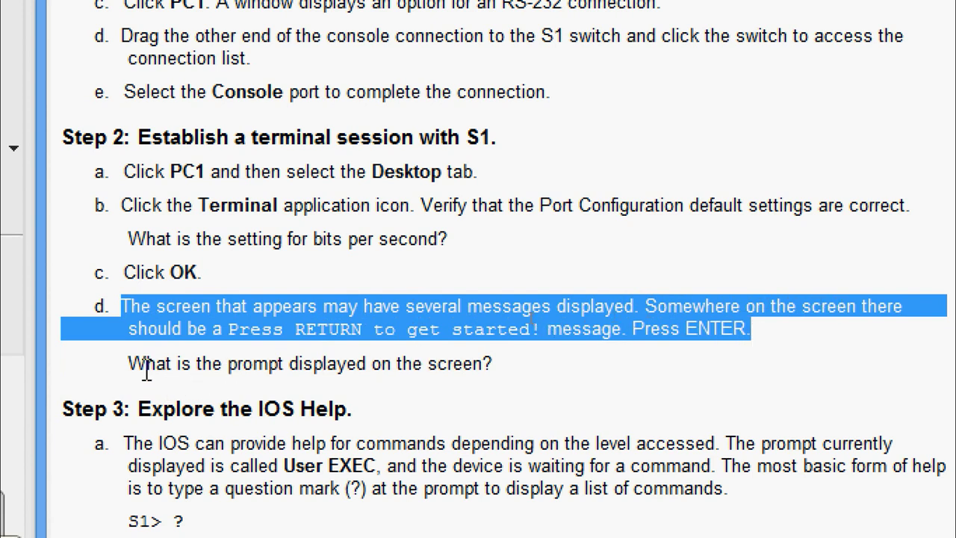
drag(147, 366, 508, 365)
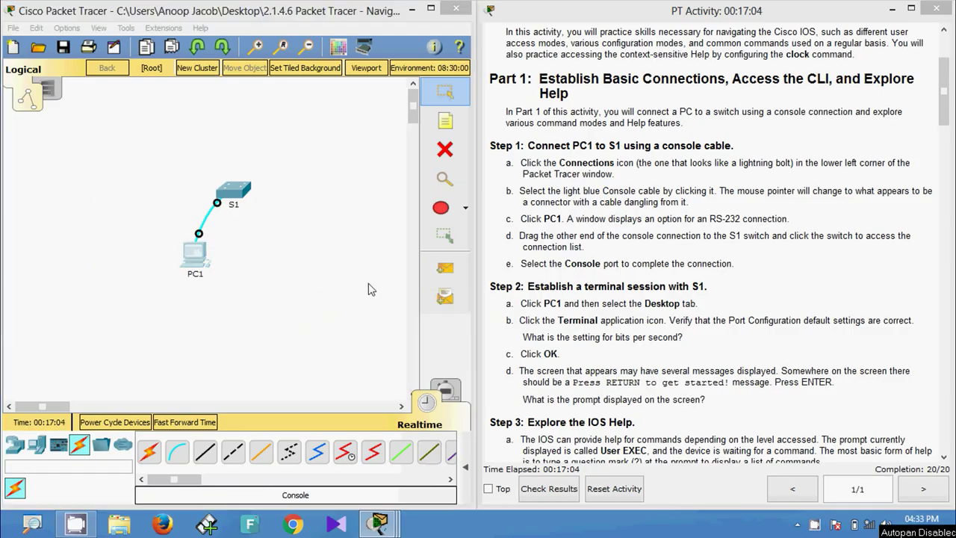
Start PC1's Desktop Terminal to S1 using the default 9600 port settings
click(194, 254)
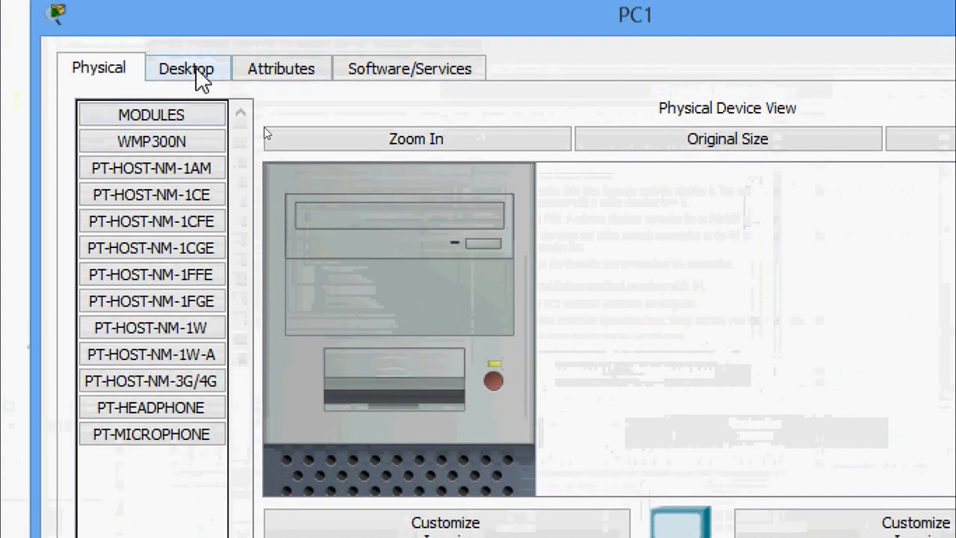
click(190, 52)
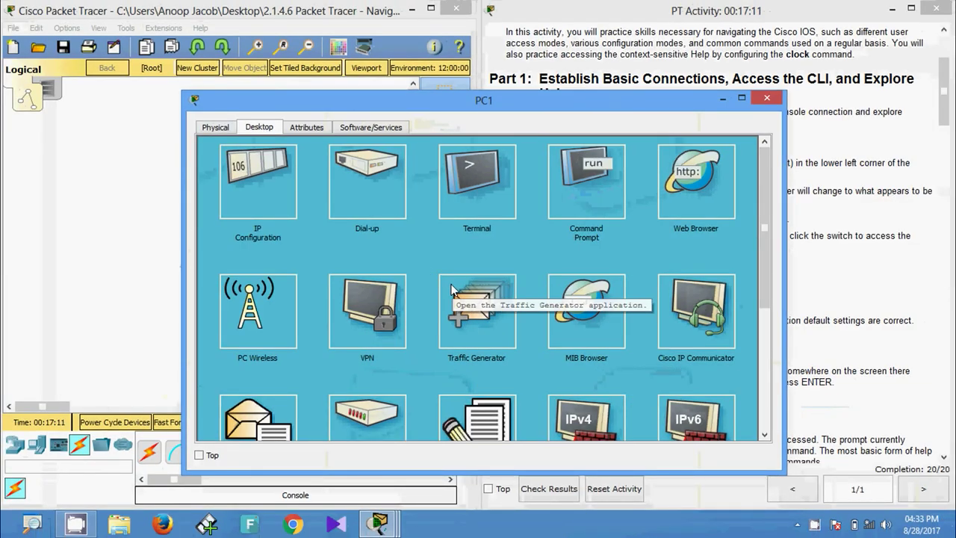
click(469, 188)
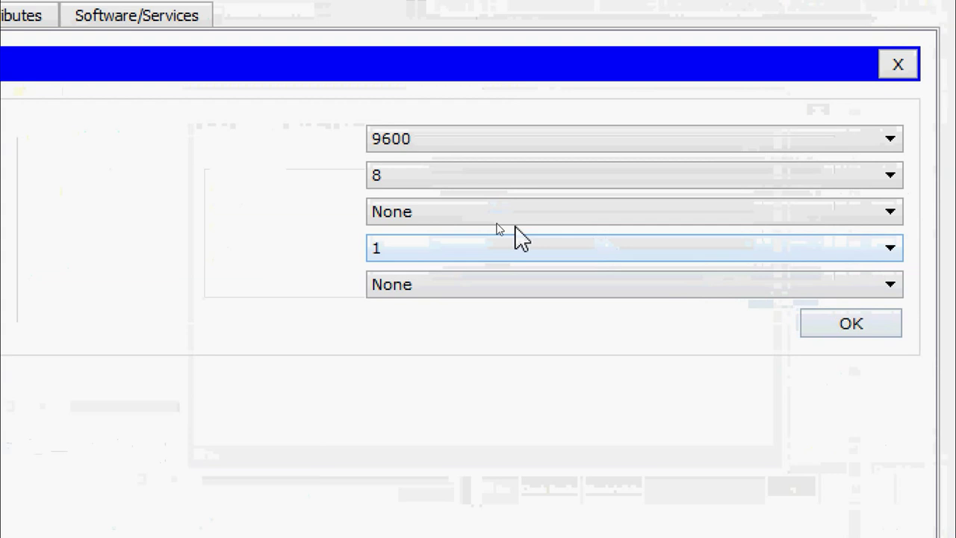
click(810, 328)
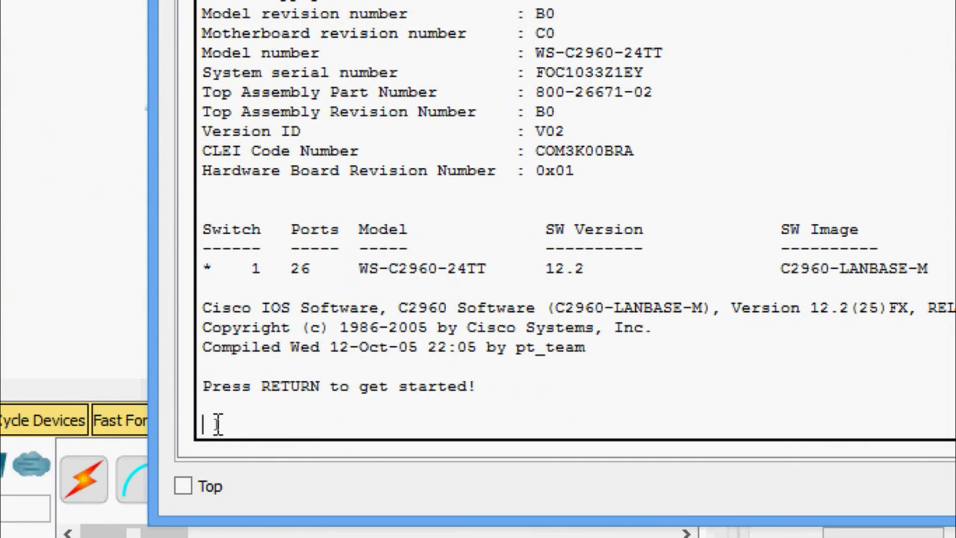
Wake S1's console to get the S1> user EXEC prompt and highlight it
key(Return)
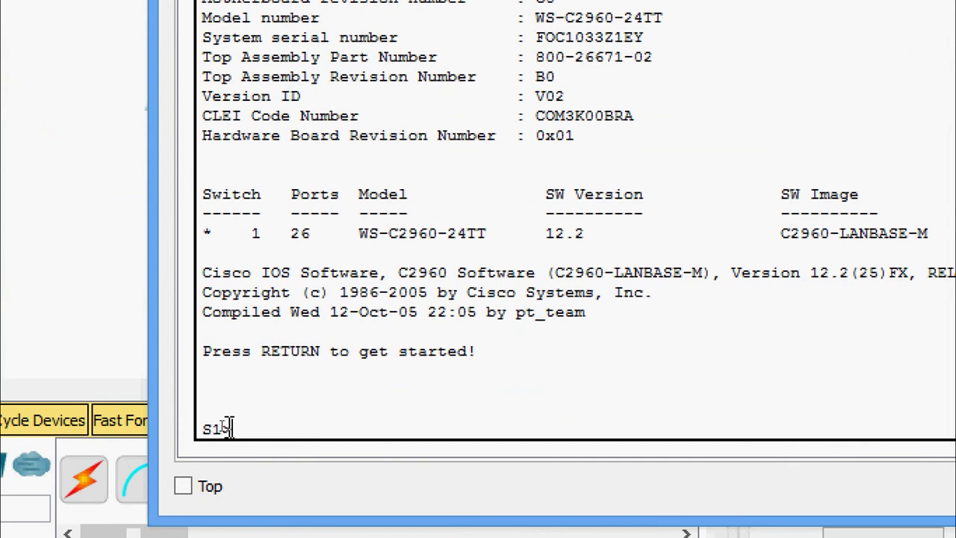
drag(230, 427, 198, 429)
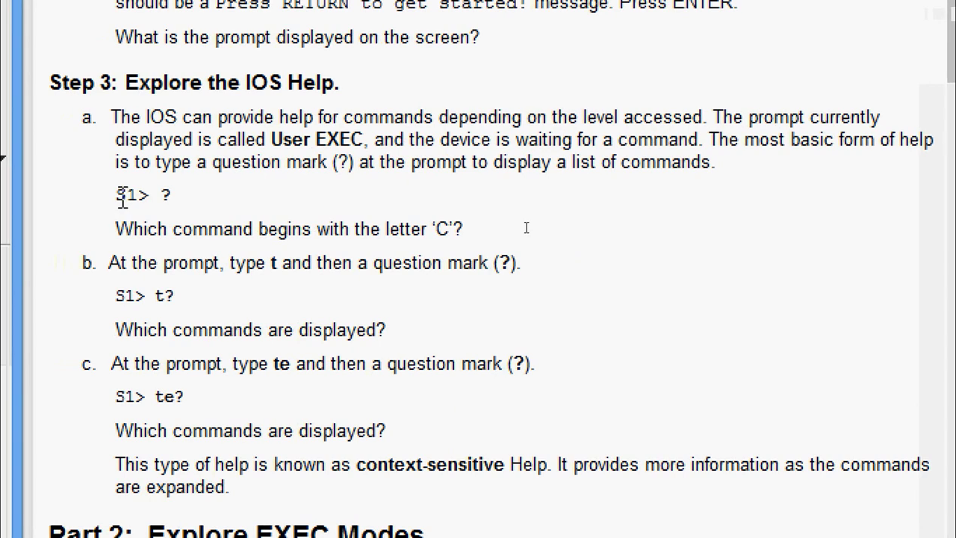
drag(121, 197, 155, 197)
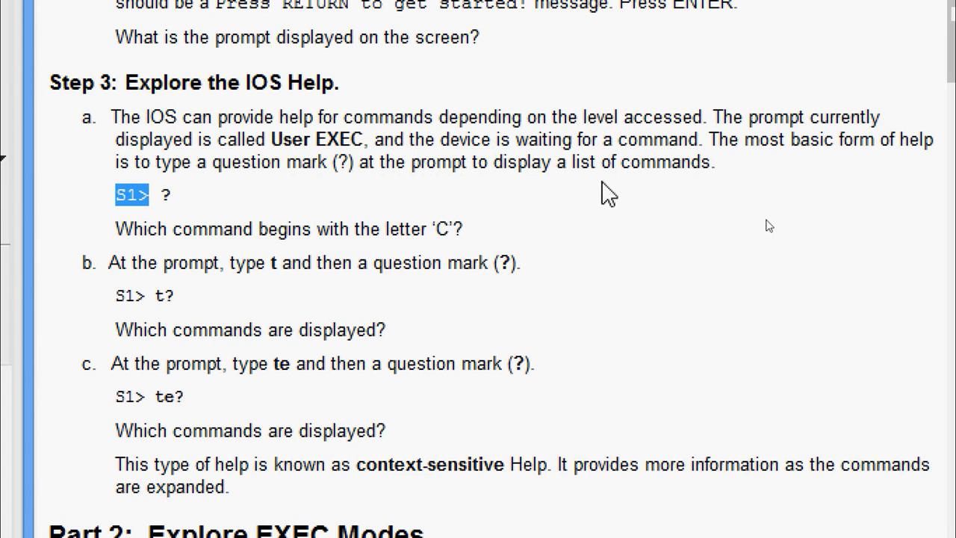
click(201, 200)
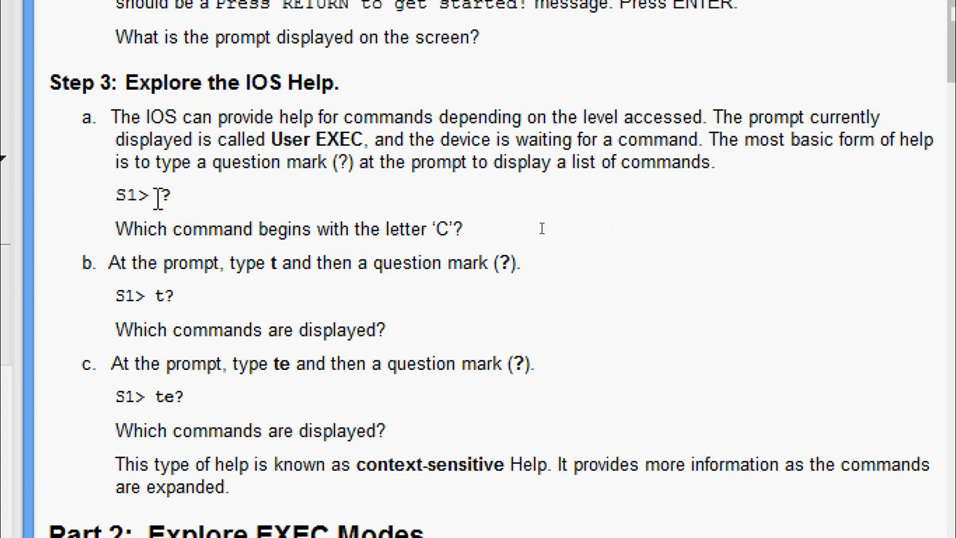
drag(144, 194, 238, 219)
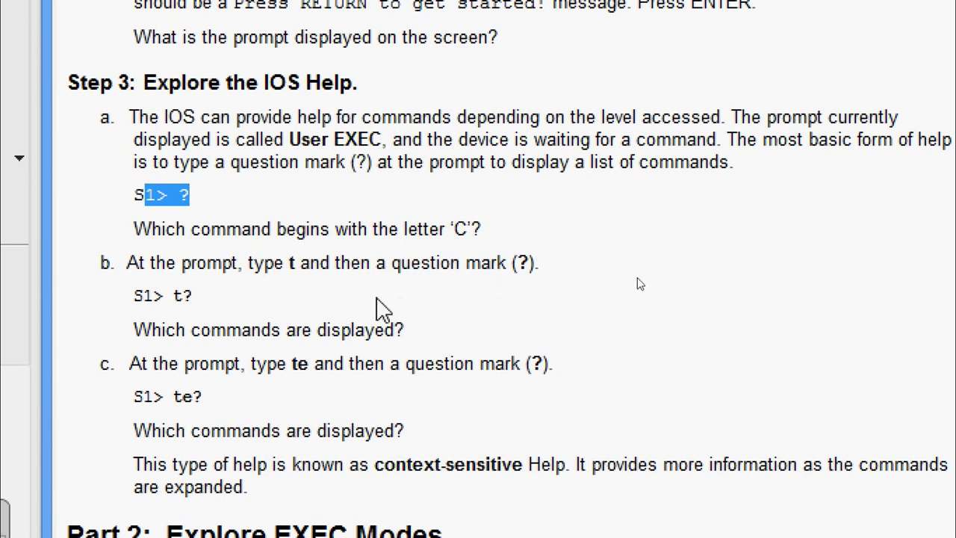
drag(173, 296, 192, 297)
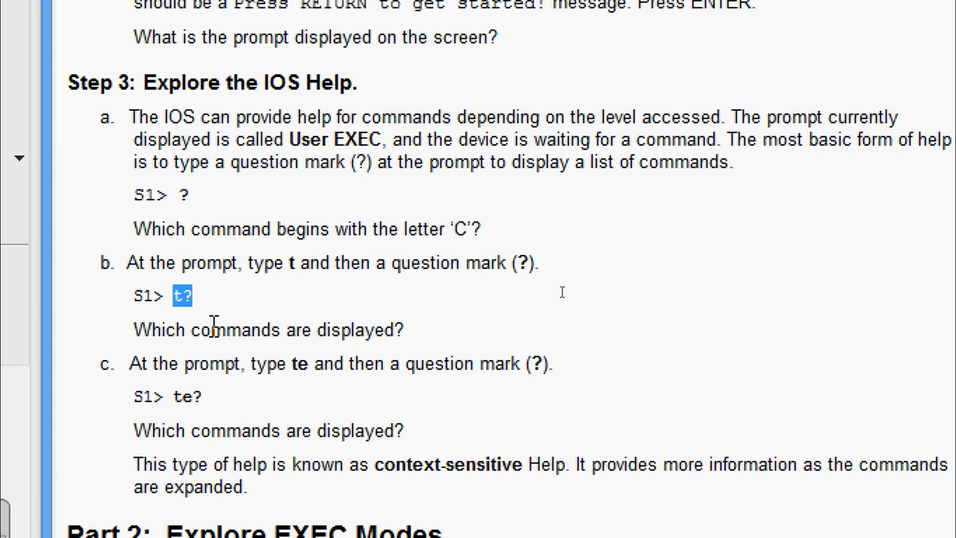
scroll(173, 342, down, 3)
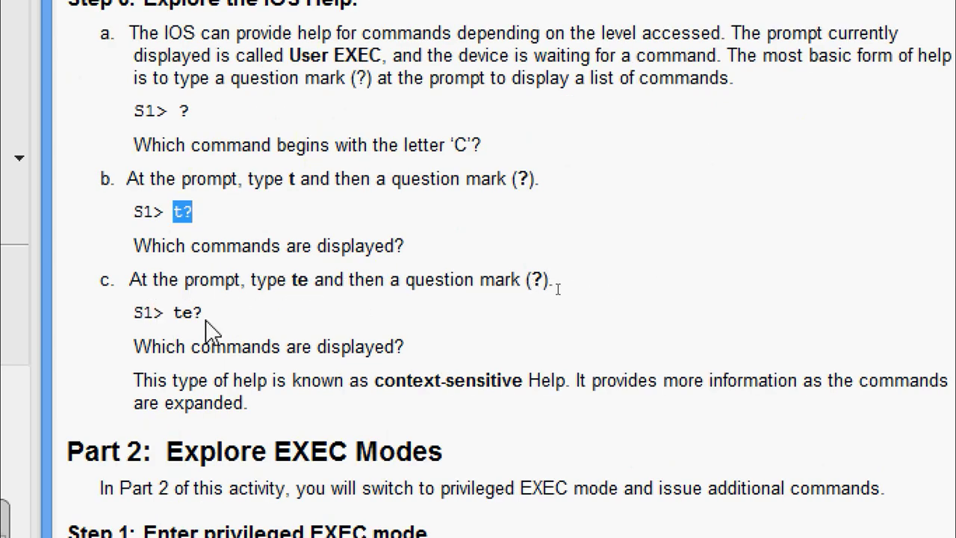
click(177, 312)
drag(177, 312, 216, 312)
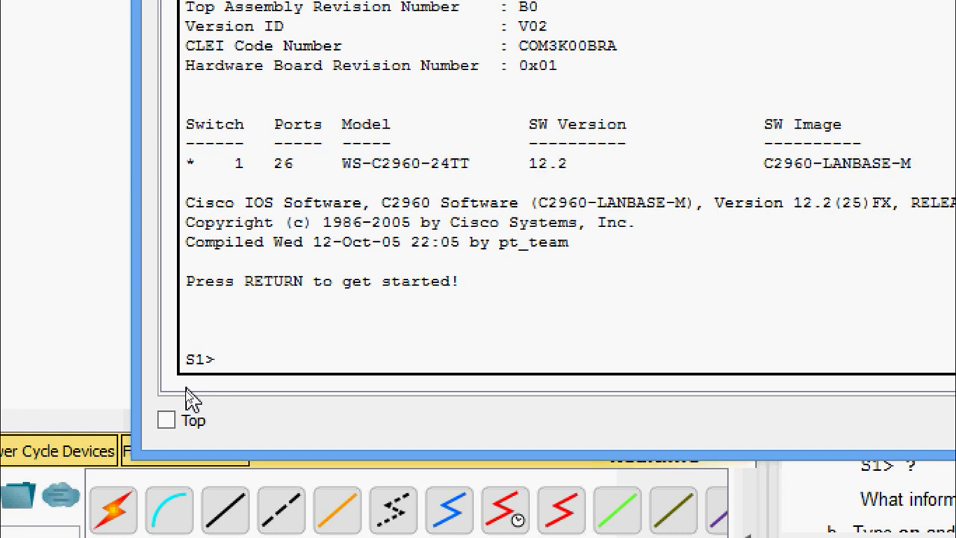
List all S1 user EXEC commands with ? and highlight the connect entry
text(?)
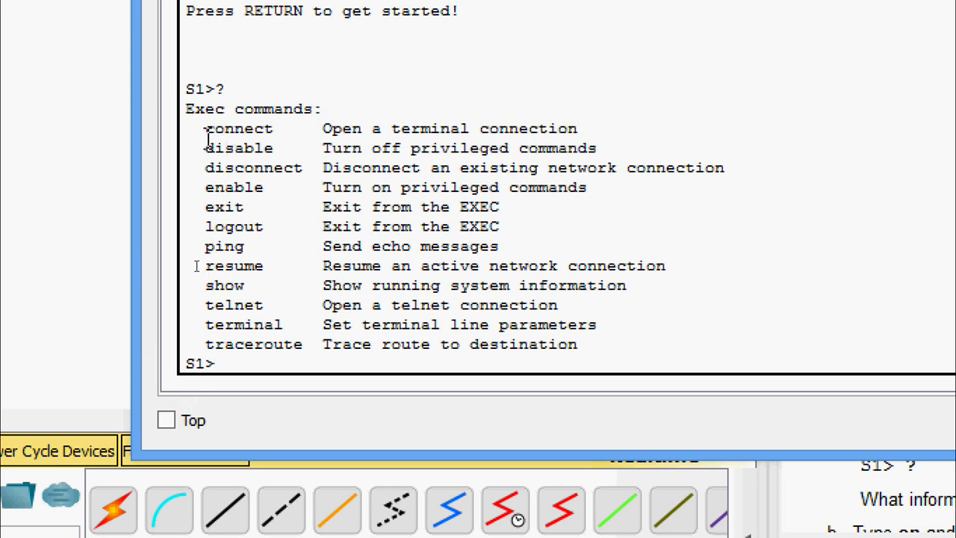
drag(206, 134, 239, 135)
drag(269, 133, 592, 138)
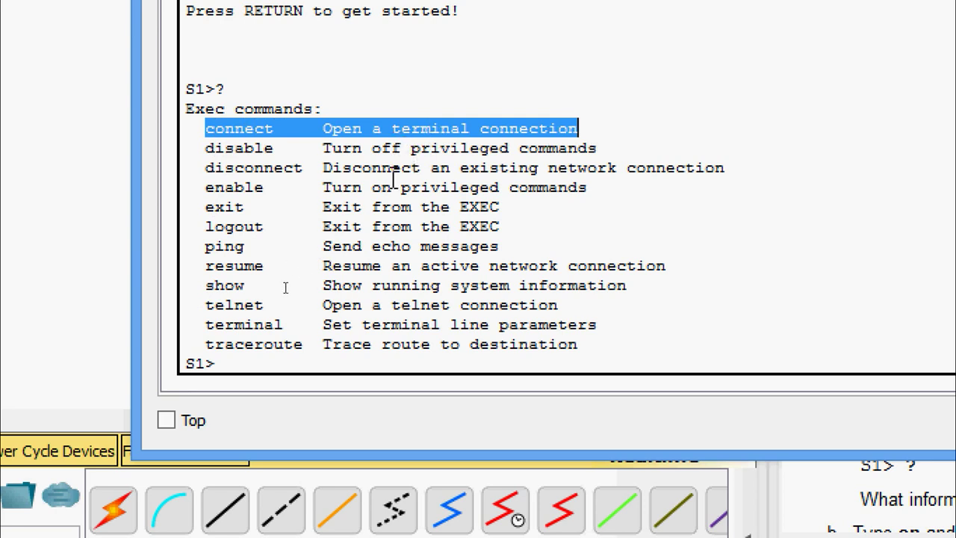
click(286, 363)
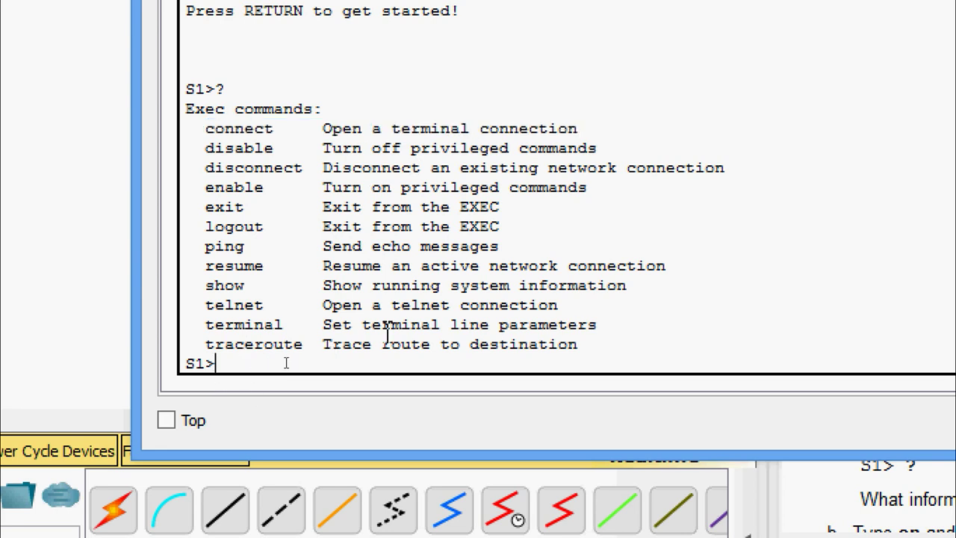
Filter help to commands starting with t, then te, highlighting terminal
key(Return)
key(Return)
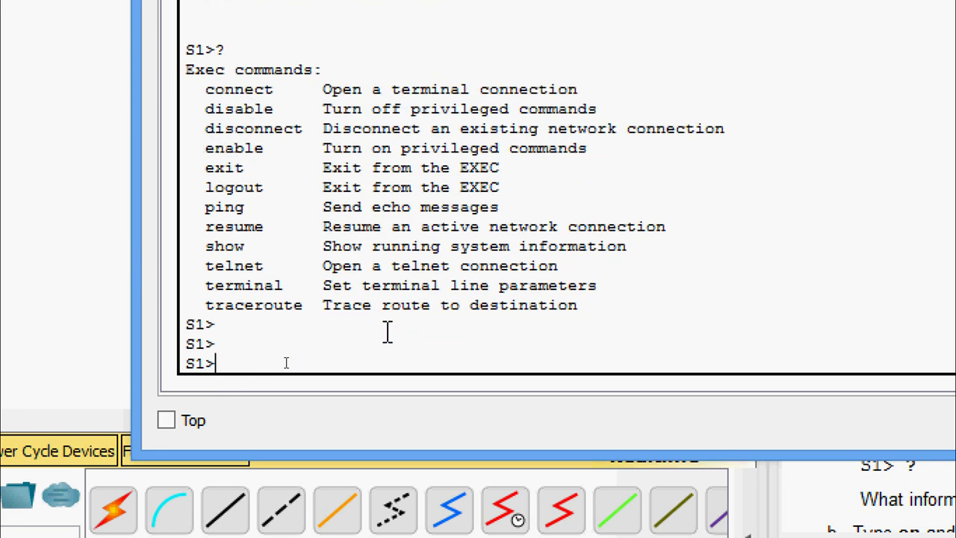
text(t?)
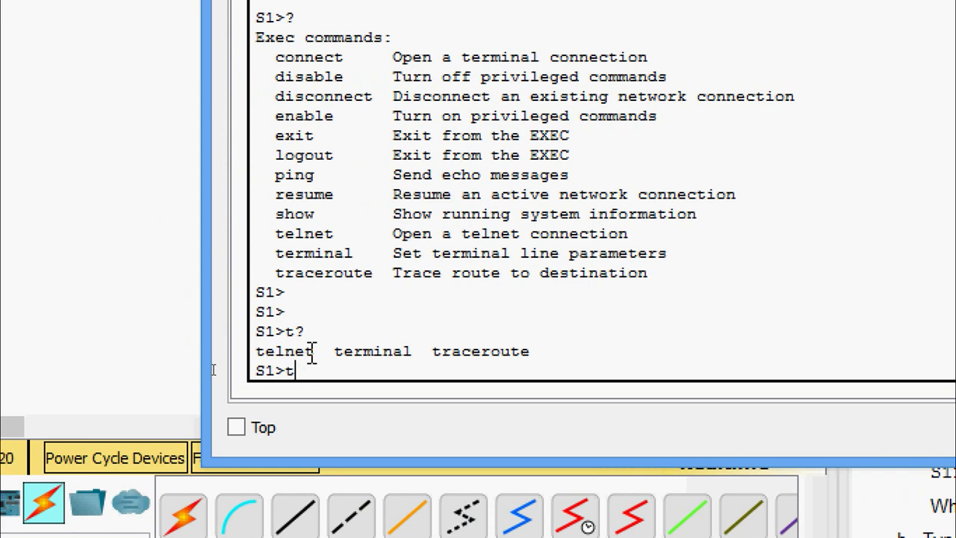
text(e?)
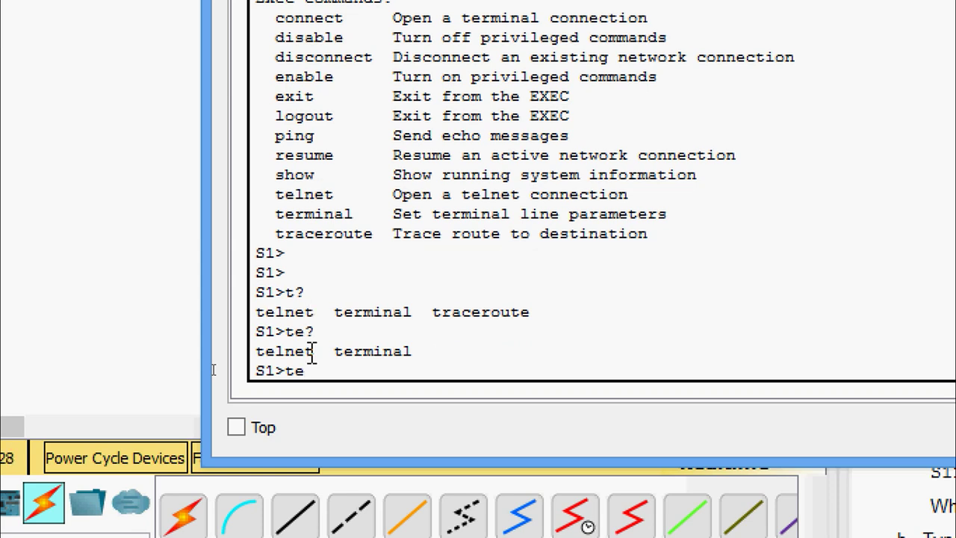
drag(423, 346, 256, 352)
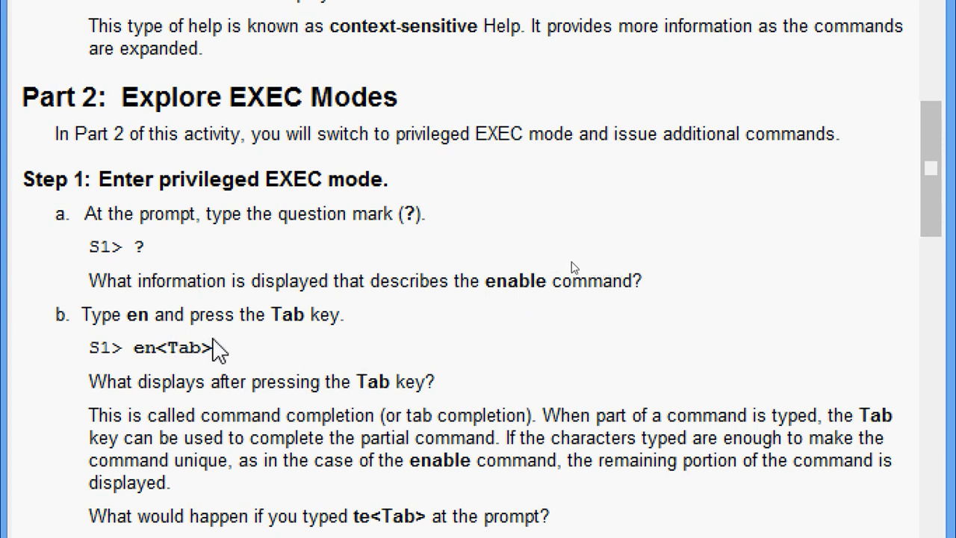
drag(125, 322, 151, 322)
drag(265, 323, 304, 323)
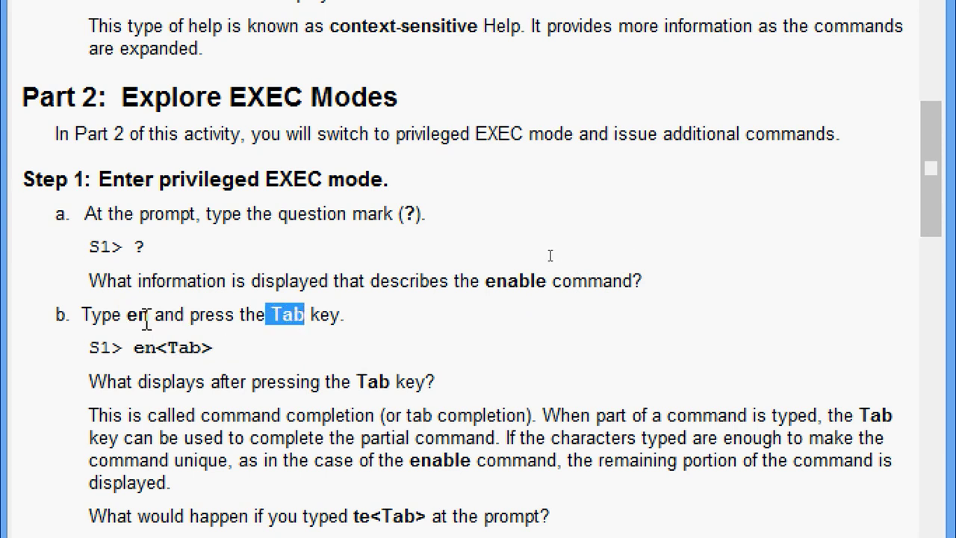
drag(127, 321, 152, 306)
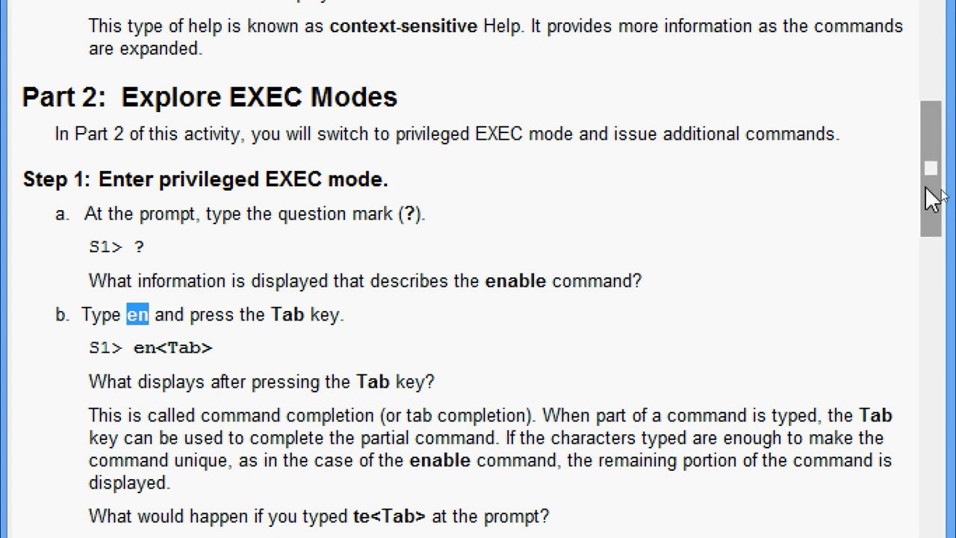
drag(930, 196, 937, 225)
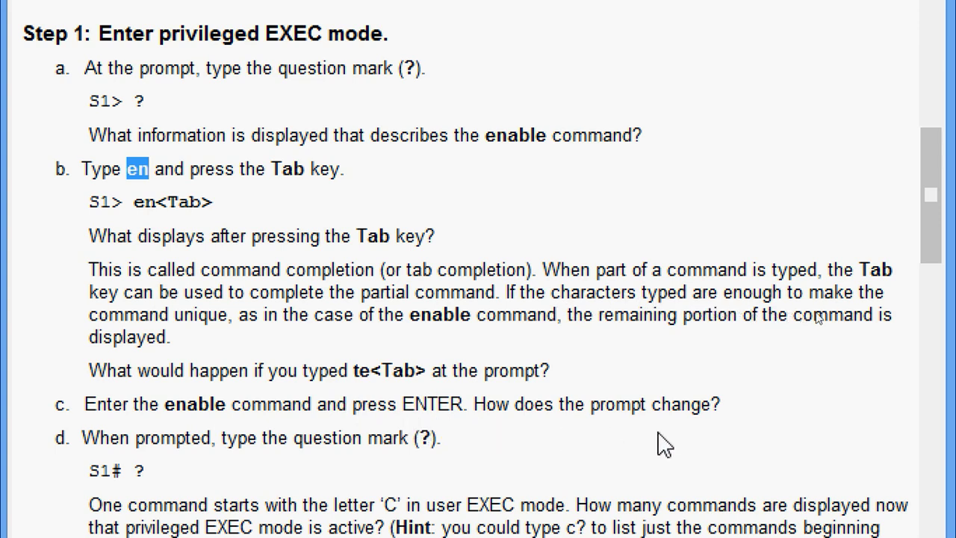
scroll(731, 448, down, 1)
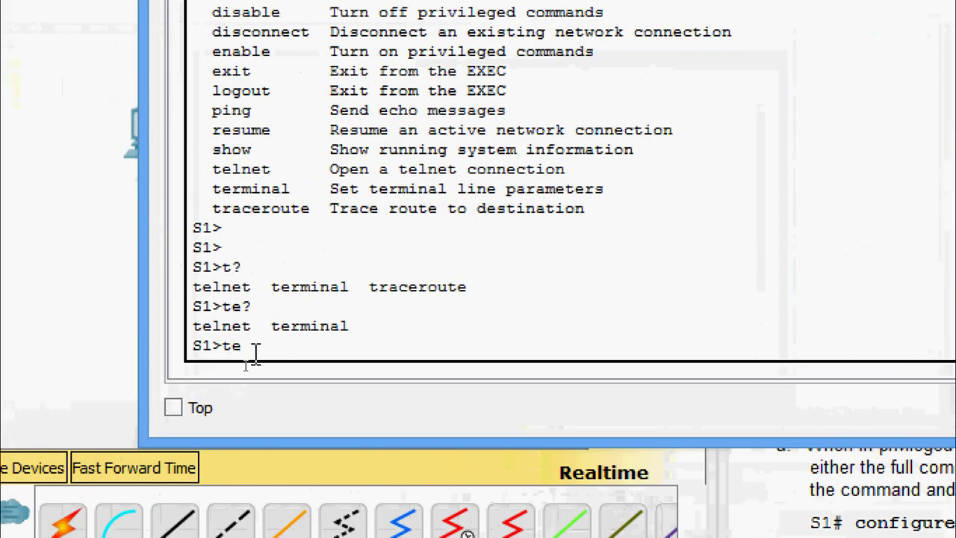
Submit te to see the ambiguous command error, then list help and point out enable
key(Return)
key(Return)
key(Return)
key(Return)
key(Return)
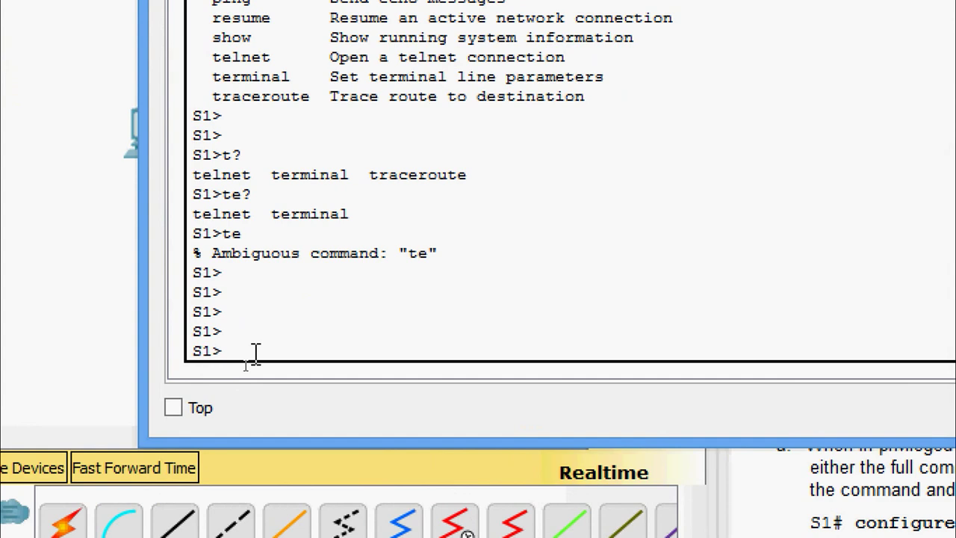
text(?)
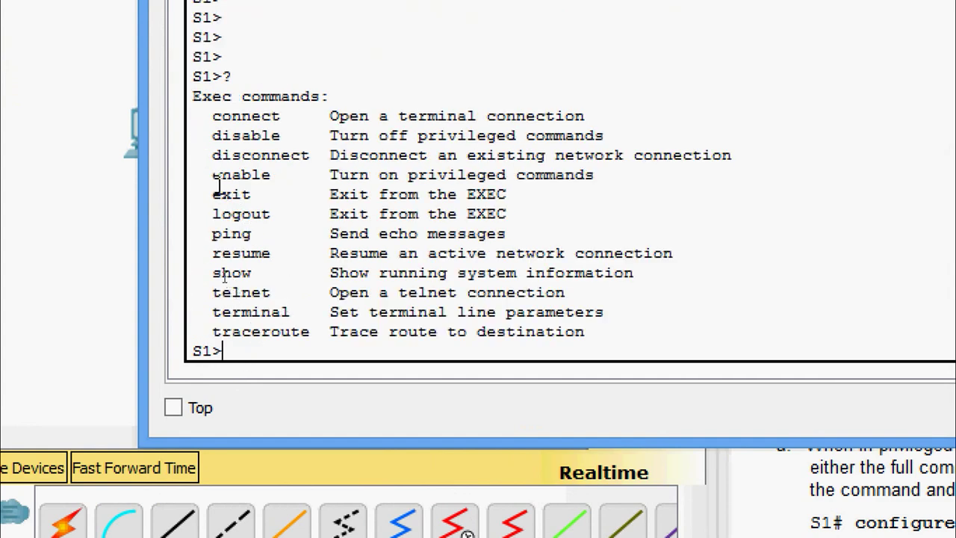
drag(212, 174, 607, 185)
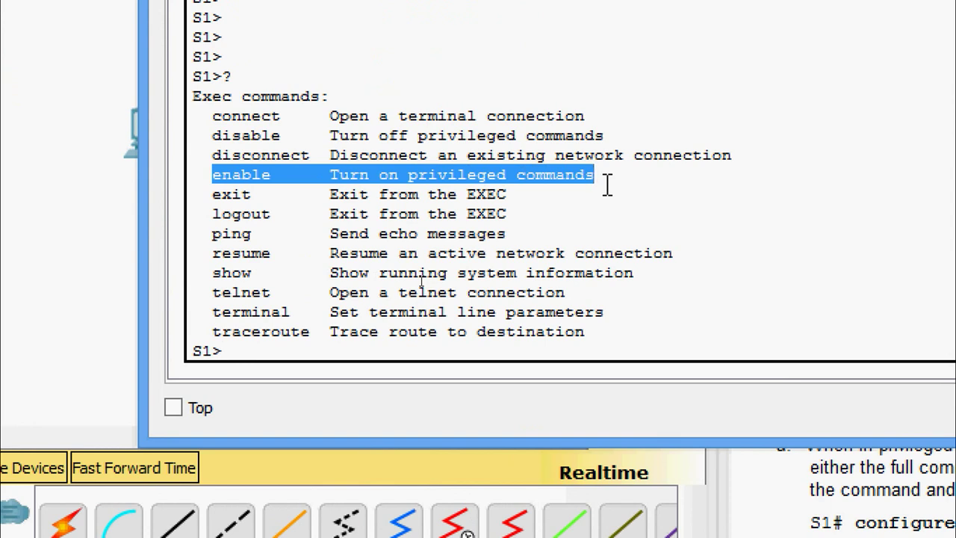
click(347, 349)
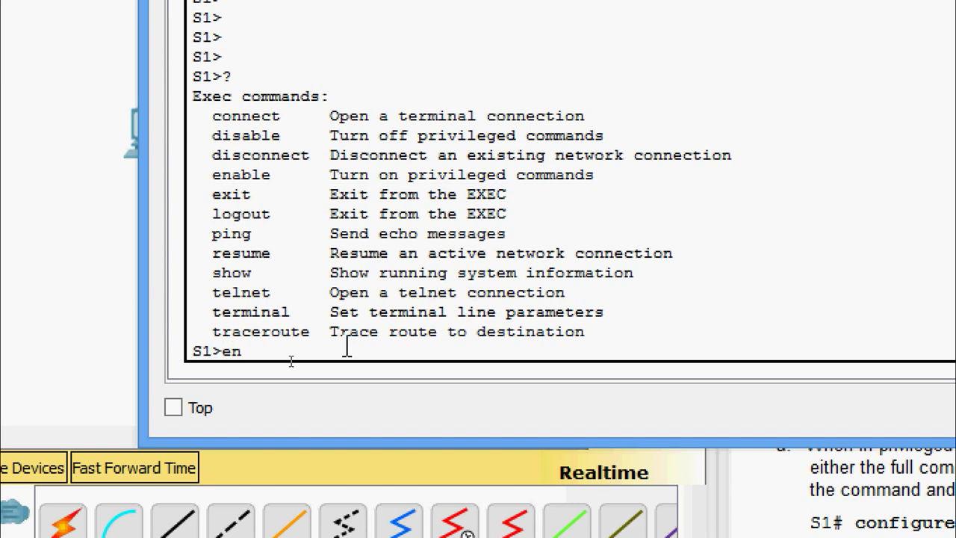
Tab-complete en to enable, select it, and erase it from the prompt
text(en)
key(Tab)
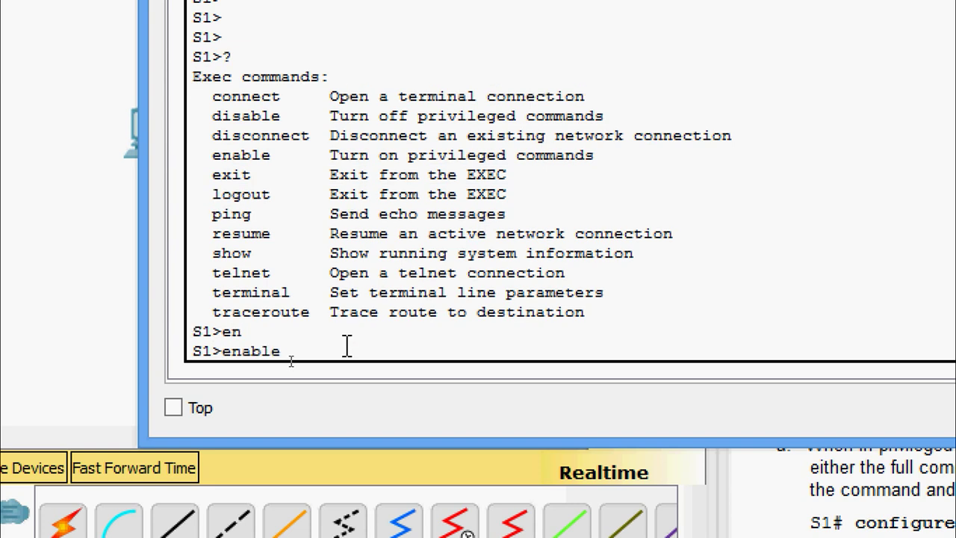
drag(293, 353, 241, 332)
drag(291, 352, 228, 362)
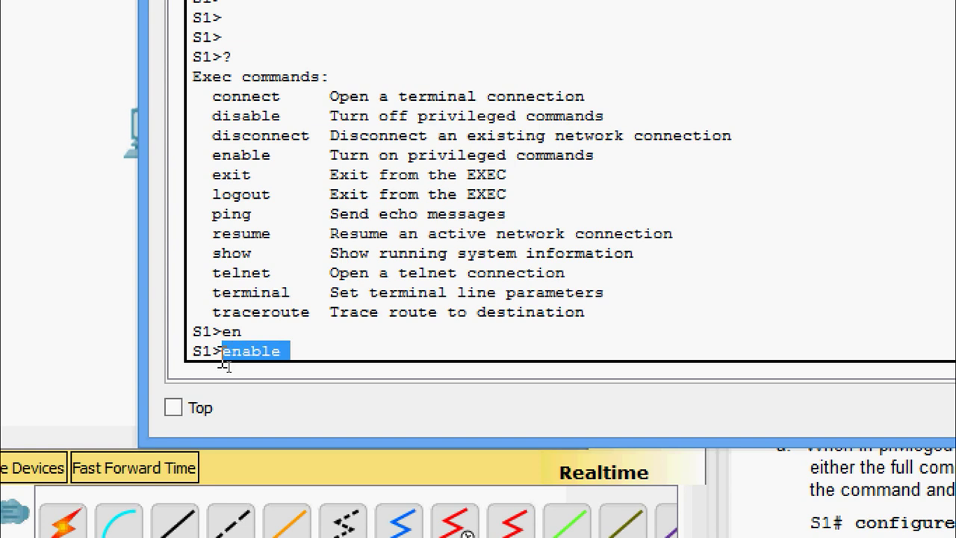
key(BackSpace)
key(BackSpace)
key(BackSpace)
key(BackSpace)
key(BackSpace)
key(BackSpace)
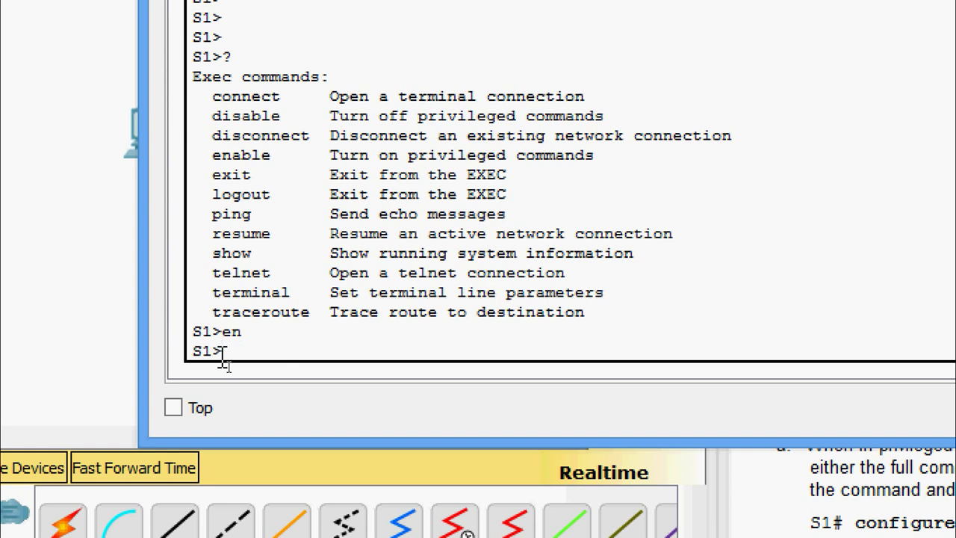
Show te staying ambiguous with Tab, ? and Enter, complete tel to telnet, then abandon the line
text(te)
key(Tab)
key(Tab)
key(Tab)
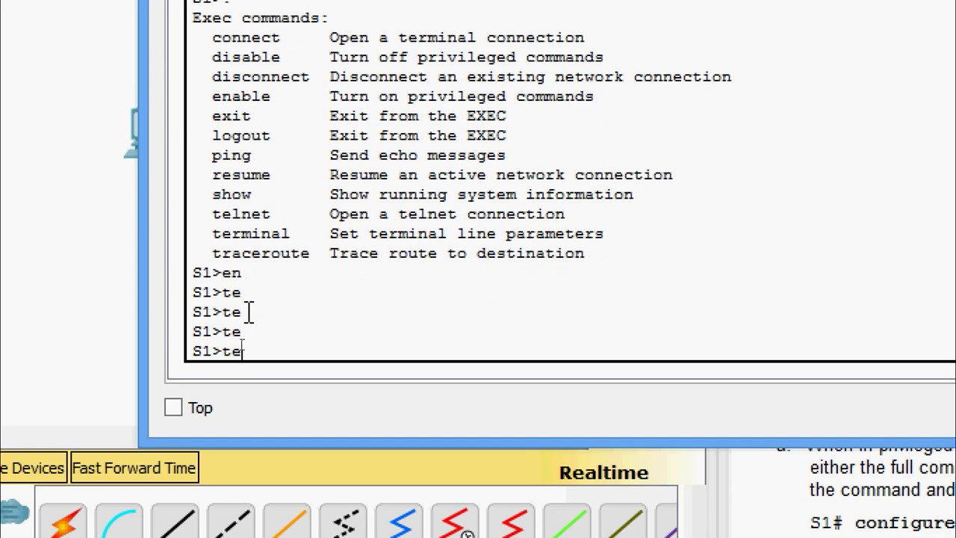
text(?)
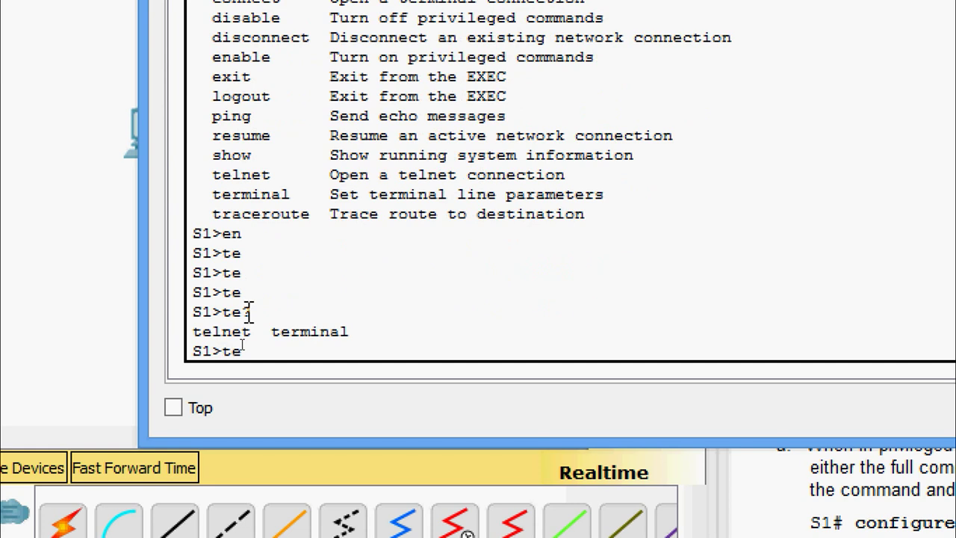
key(Return)
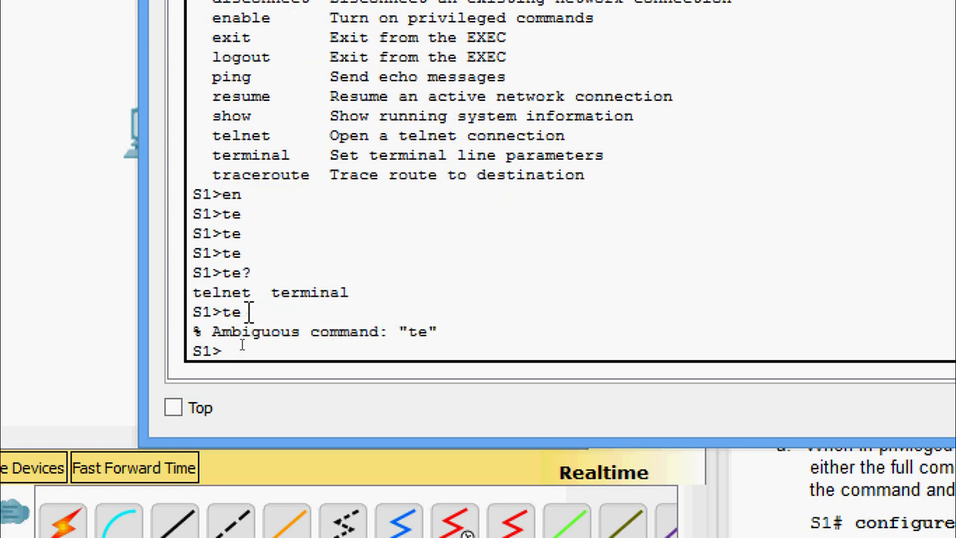
text(tel)
key(Tab)
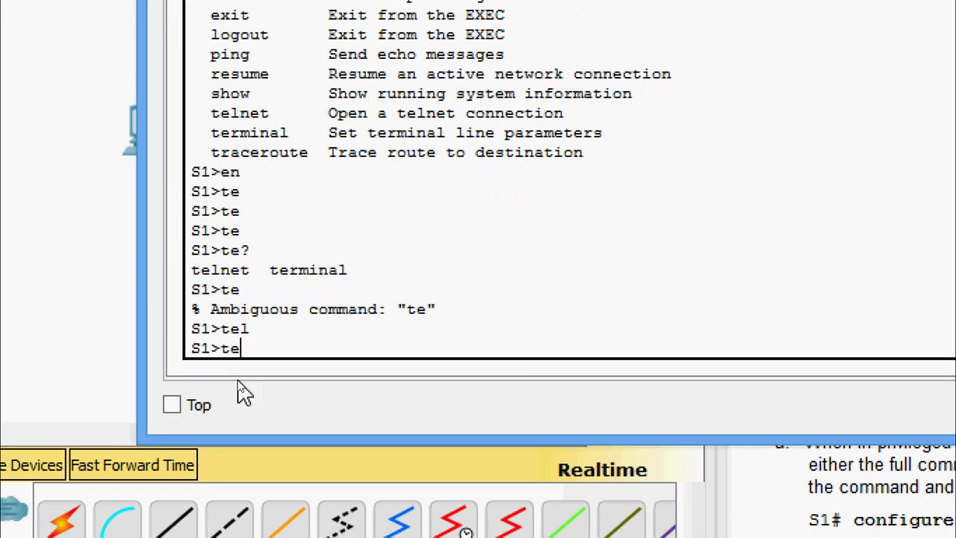
key(ctrl+z)
key(Return)
key(Return)
Run enable from ena to reach the S1# privileged EXEC prompt
text(ena)
key(Tab)
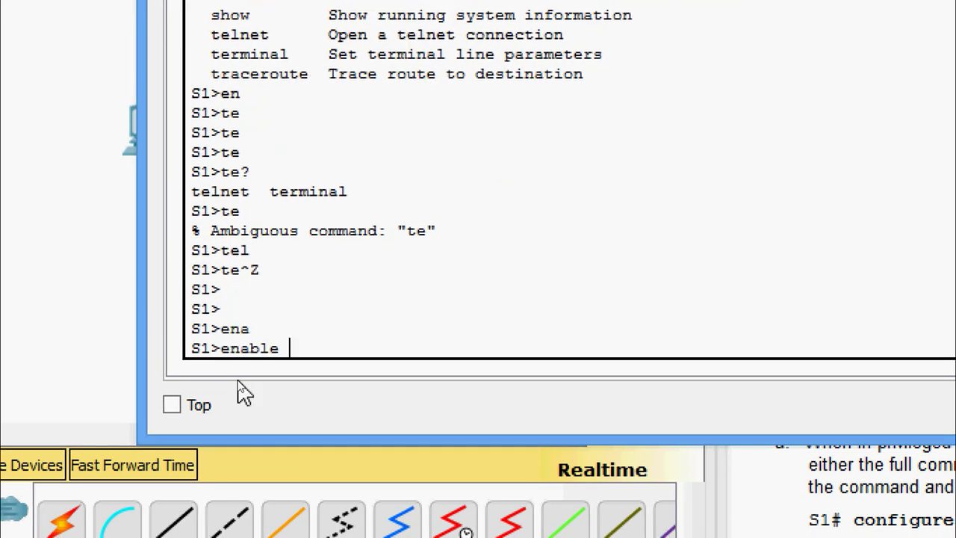
key(Return)
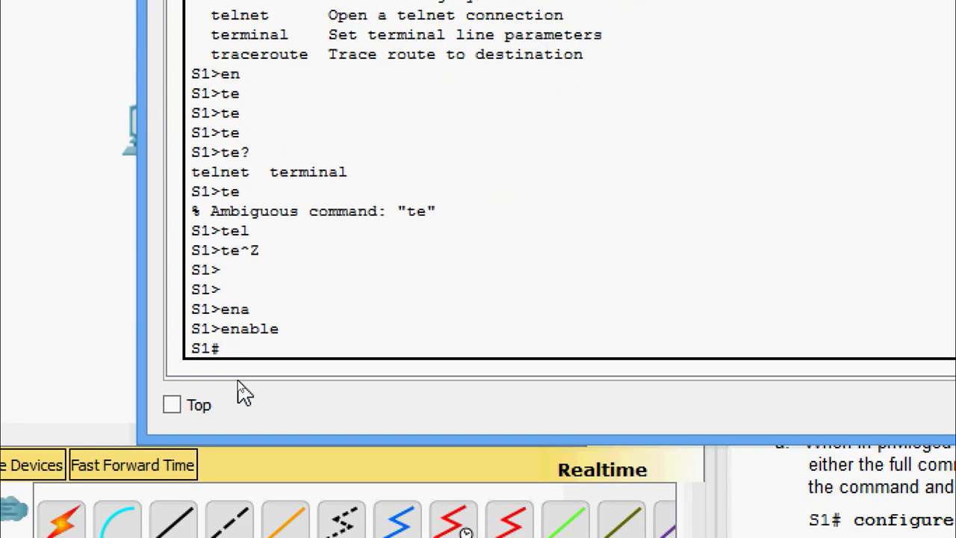
double_click(221, 329)
Note the new # prompt, then review lab step d's 'S1# ?' example and commands-starting-with-C question
double_click(217, 355)
click(259, 350)
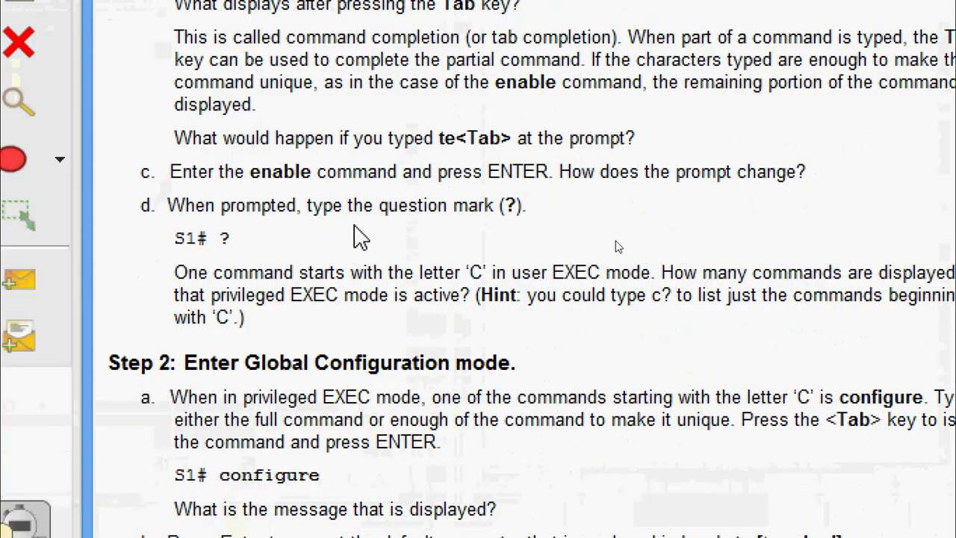
drag(233, 239, 179, 242)
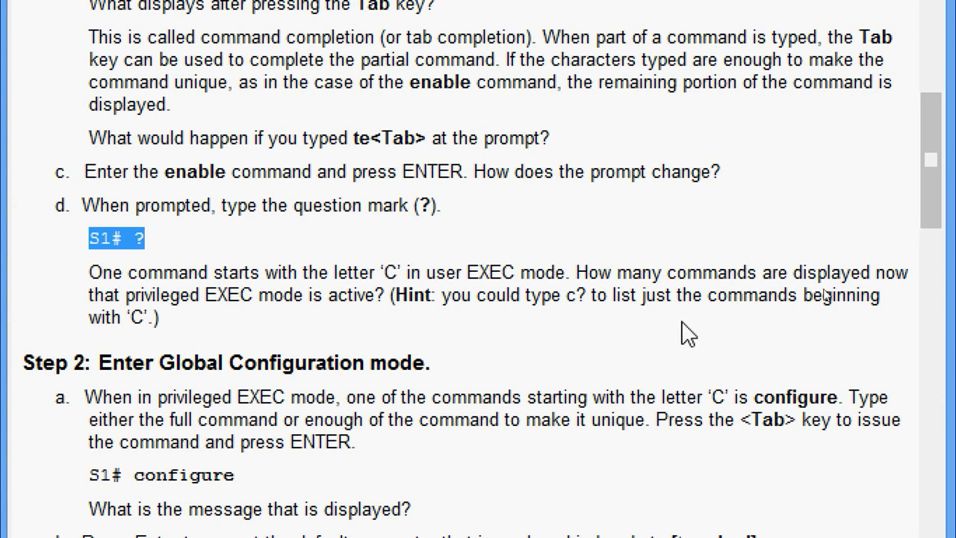
drag(173, 317, 121, 250)
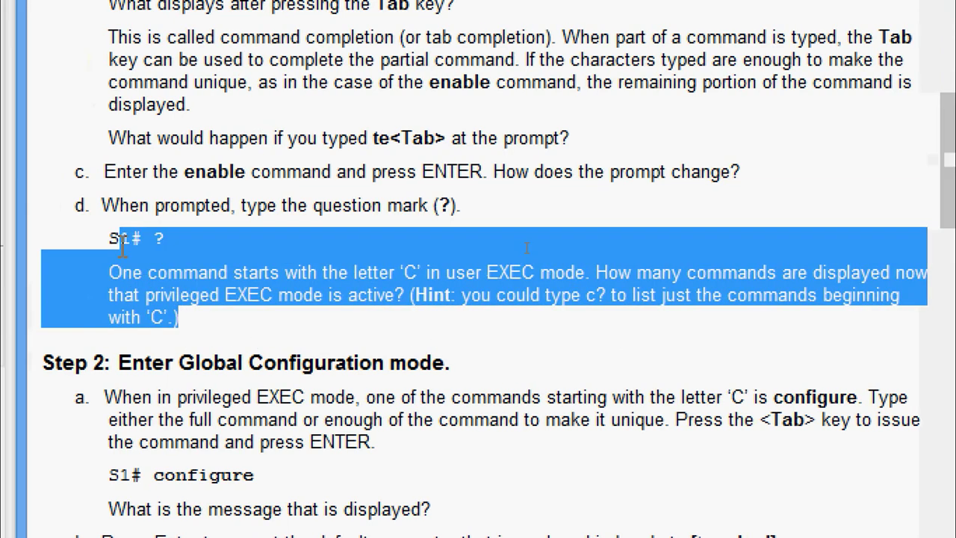
click(176, 266)
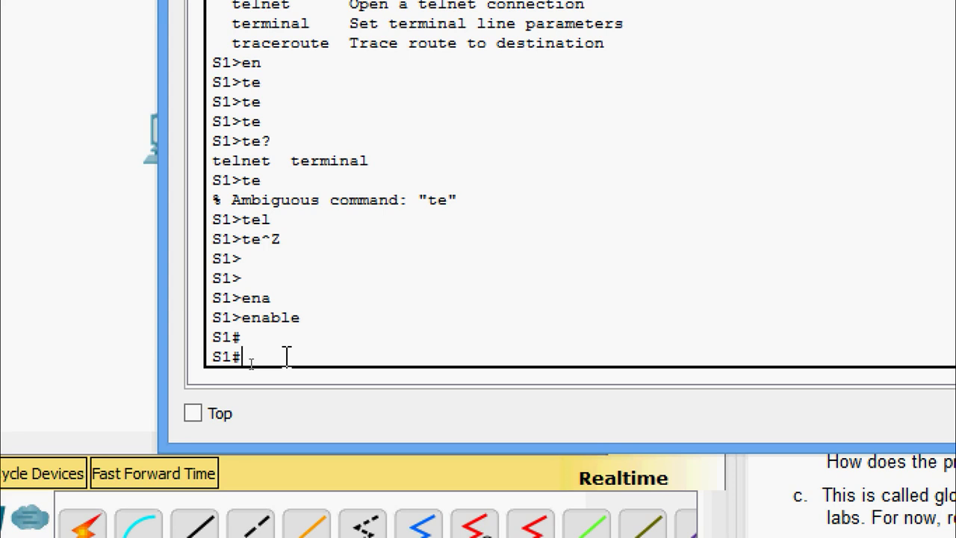
List privileged EXEC commands past --More--, then filter to c: clear, clock, configure, connect, copy
text(?)
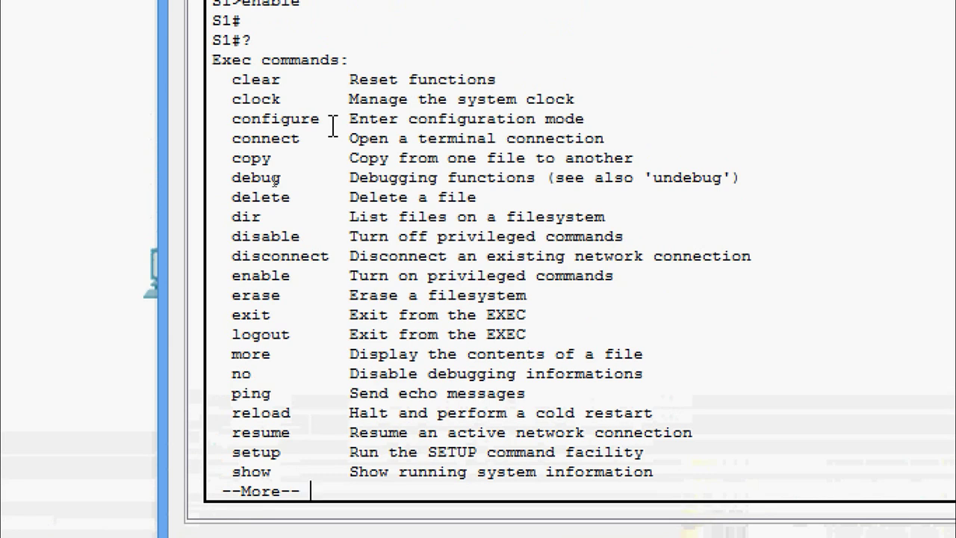
key(space)
key(Return)
key(Return)
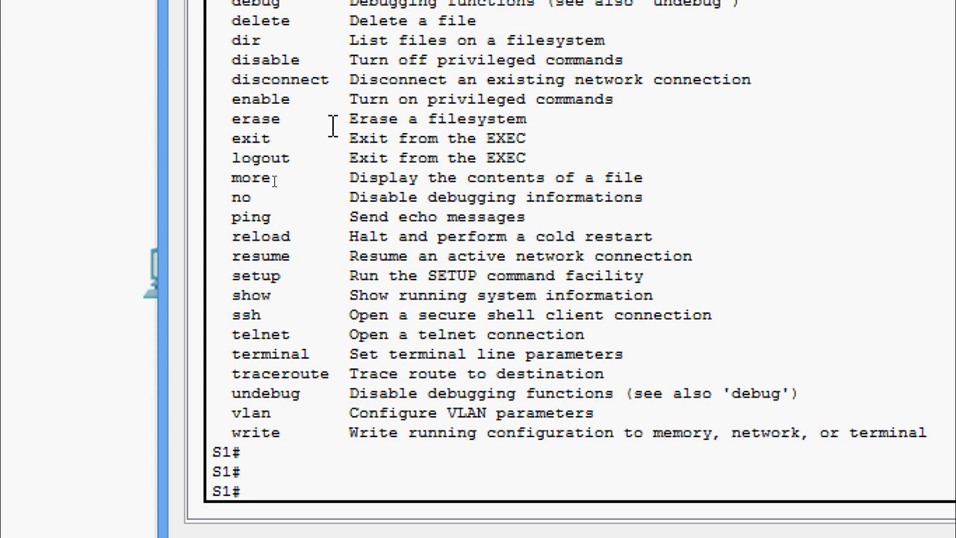
text(?)
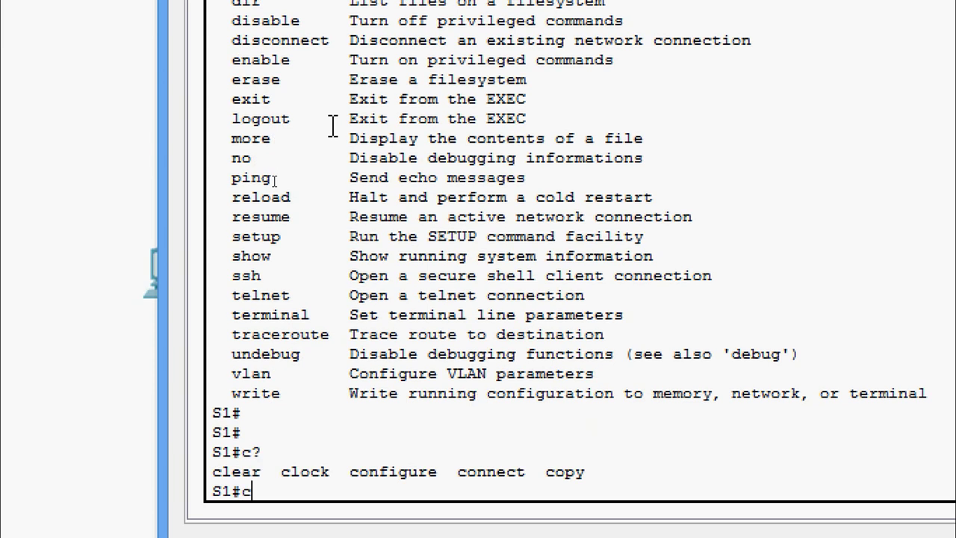
scroll(299, 463, down, 1)
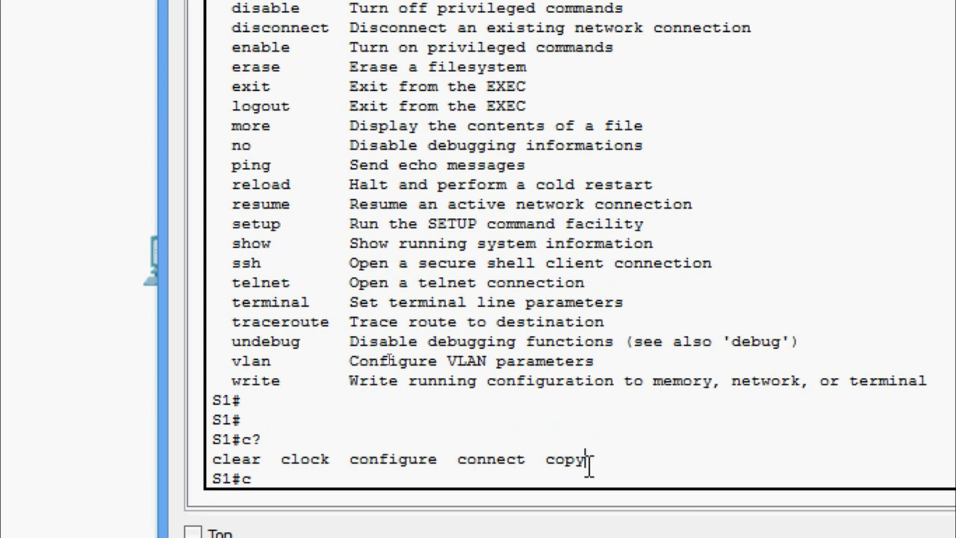
drag(588, 462, 192, 454)
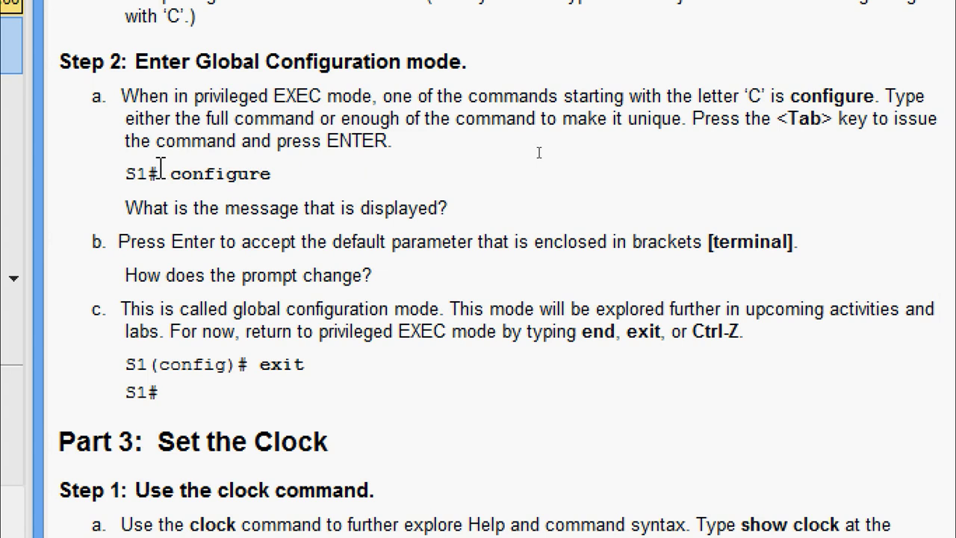
drag(159, 173, 286, 172)
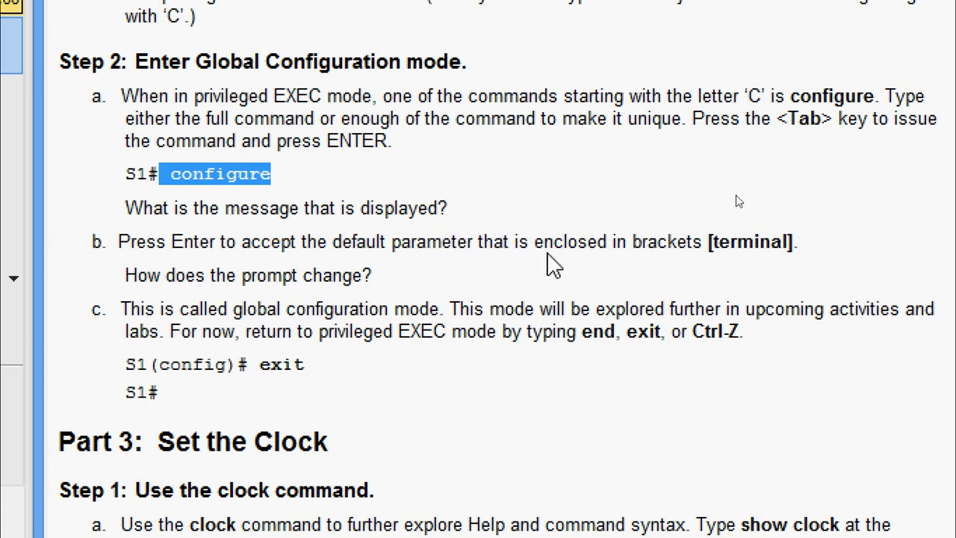
drag(710, 241, 790, 243)
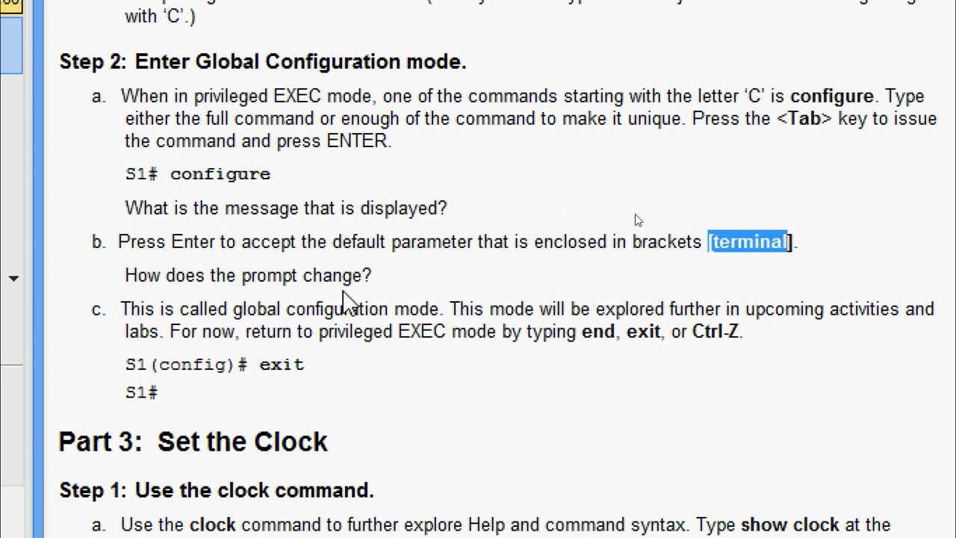
drag(371, 275, 125, 274)
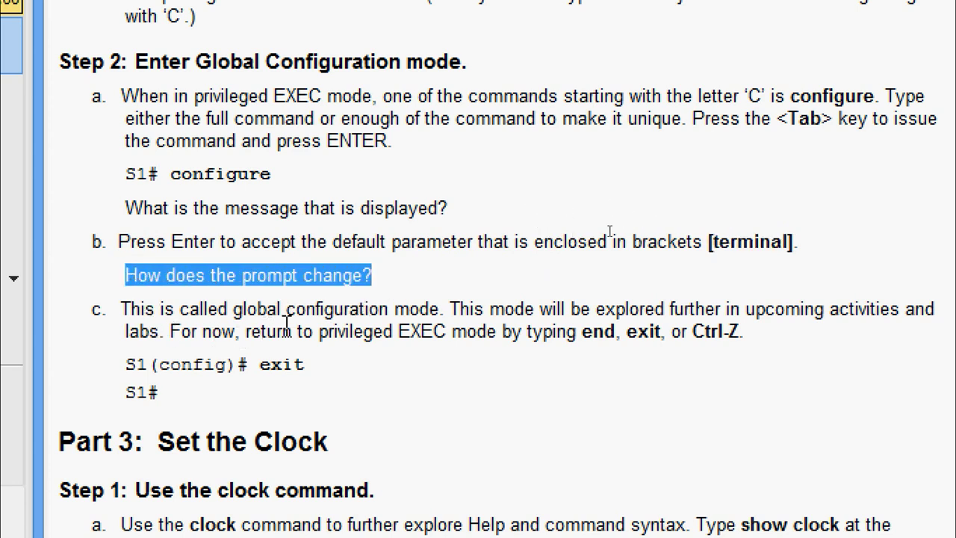
drag(248, 363, 132, 370)
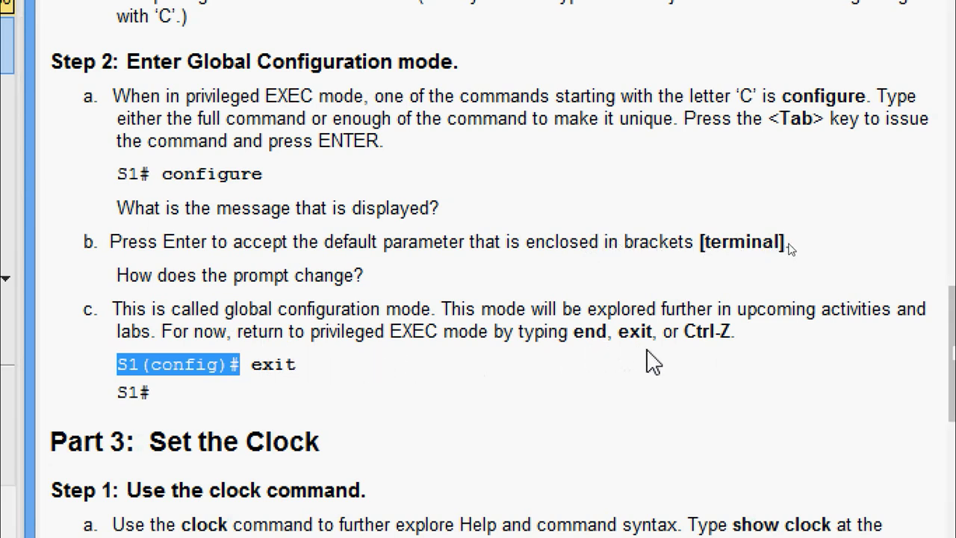
click(580, 339)
drag(580, 340, 713, 333)
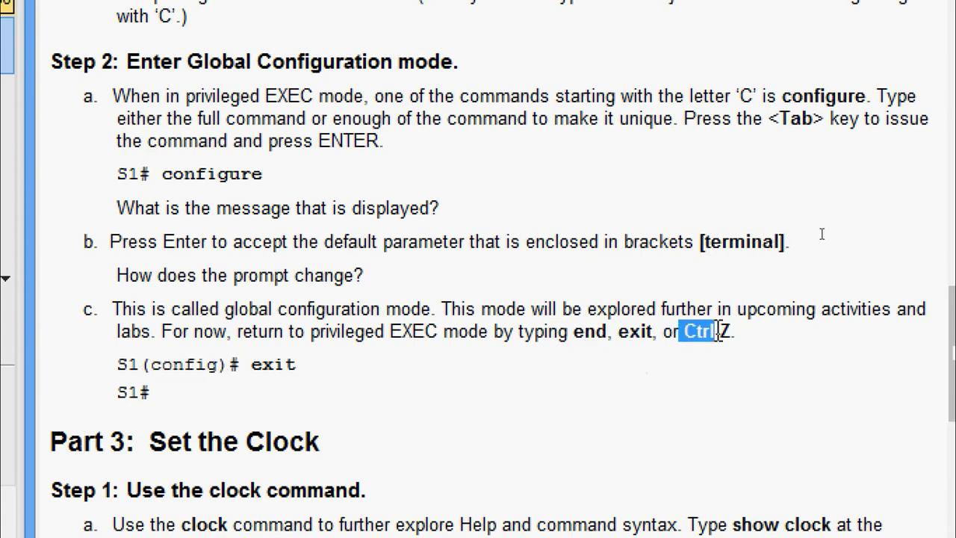
drag(118, 365, 150, 388)
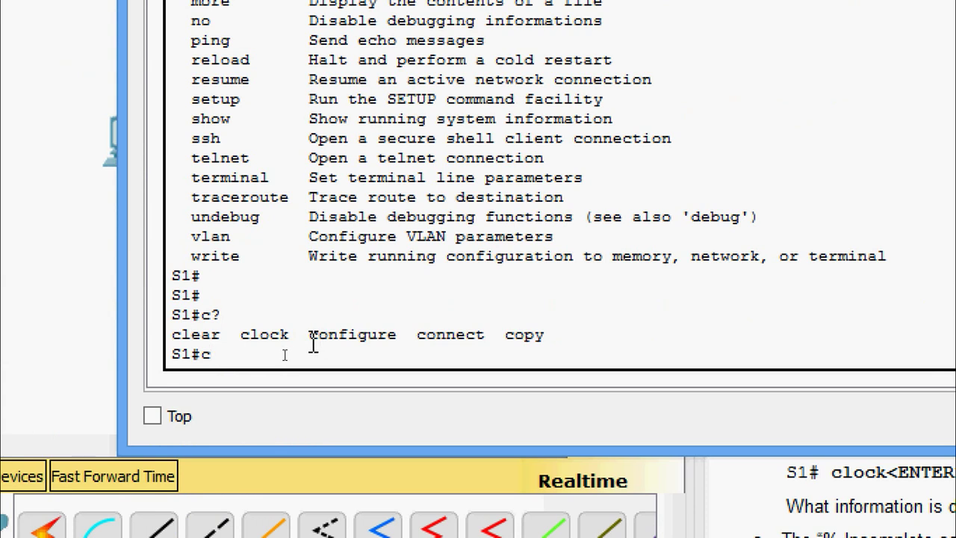
Enter global configuration mode with configure, accepting the default [terminal] source
drag(309, 334, 396, 335)
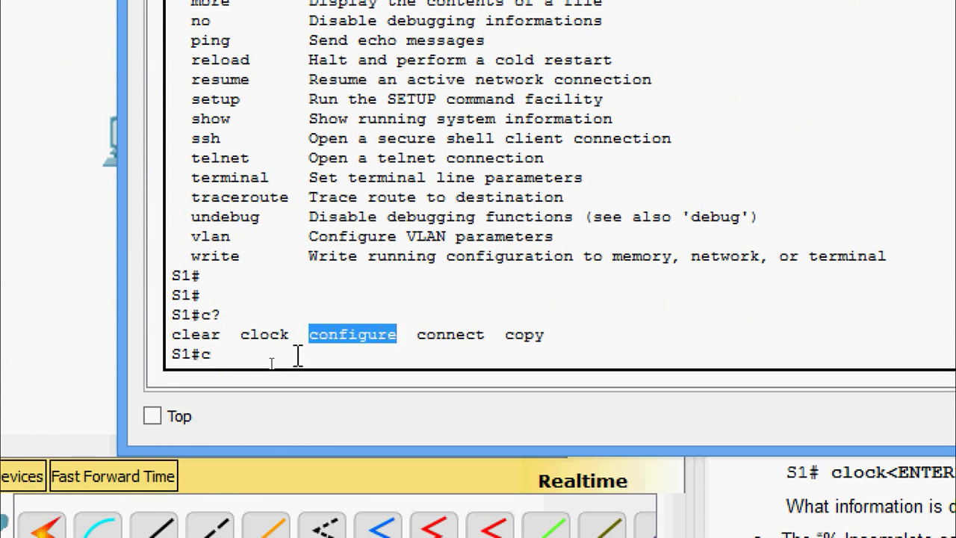
click(275, 359)
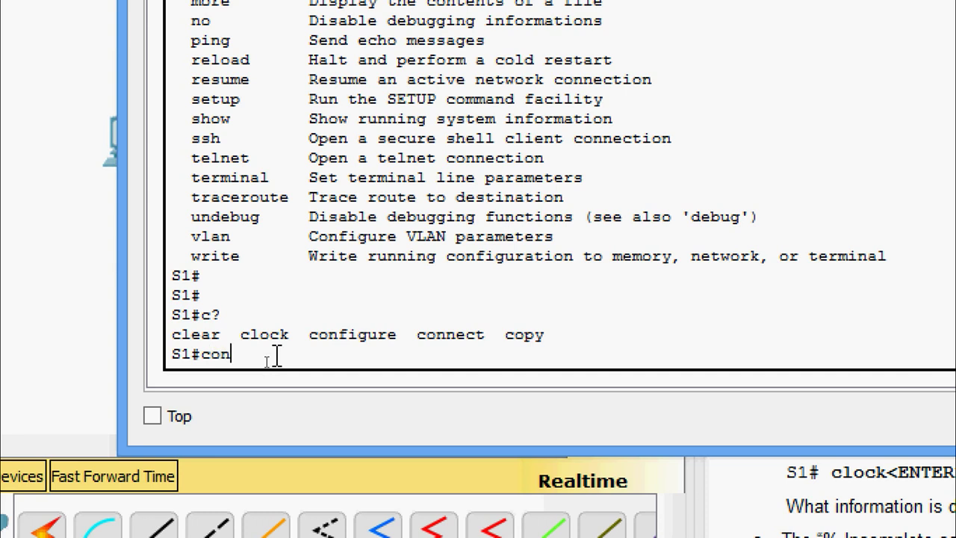
text(on?)
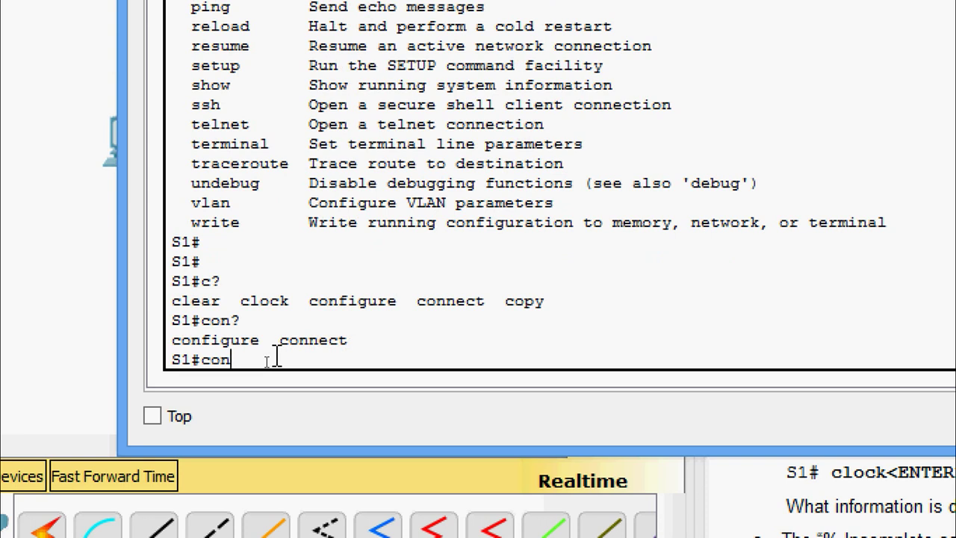
text(f)
key(Tab)
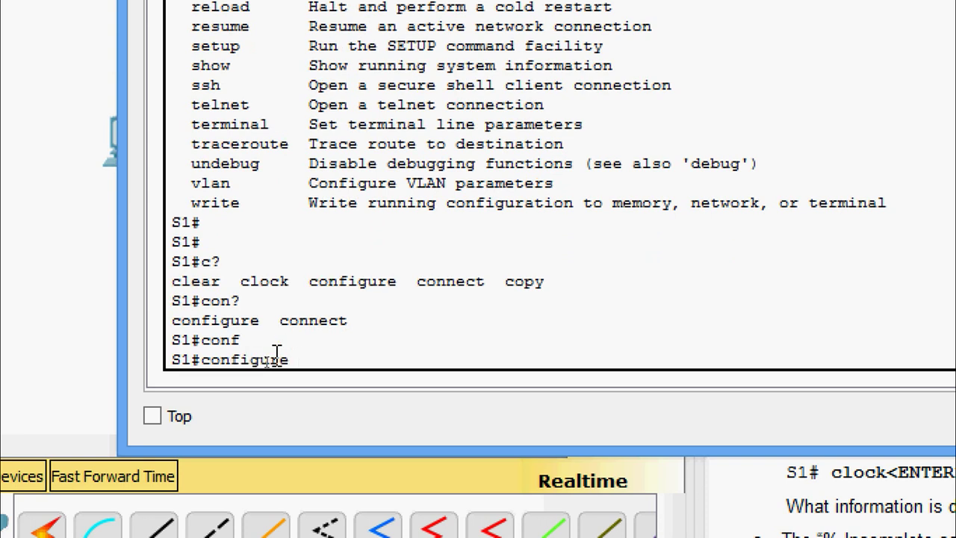
key(Return)
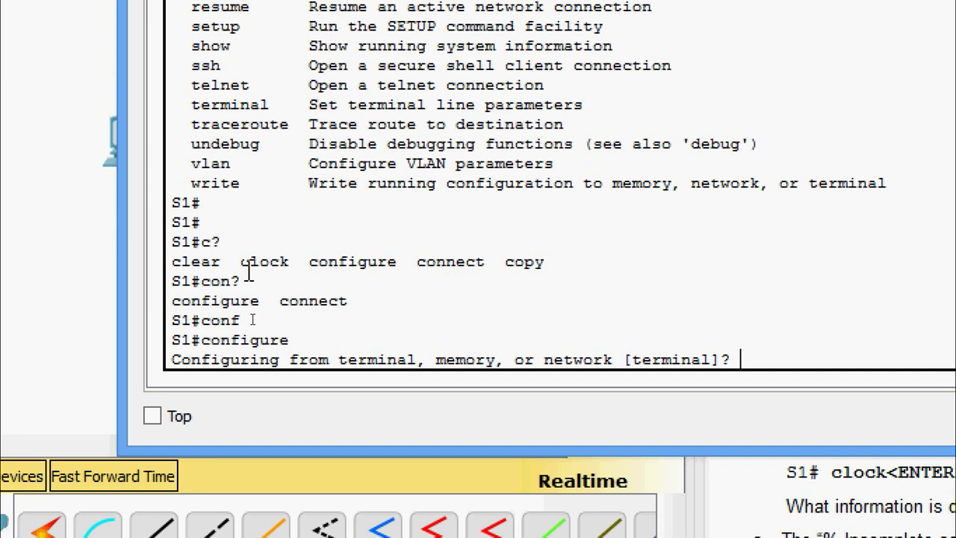
key(Return)
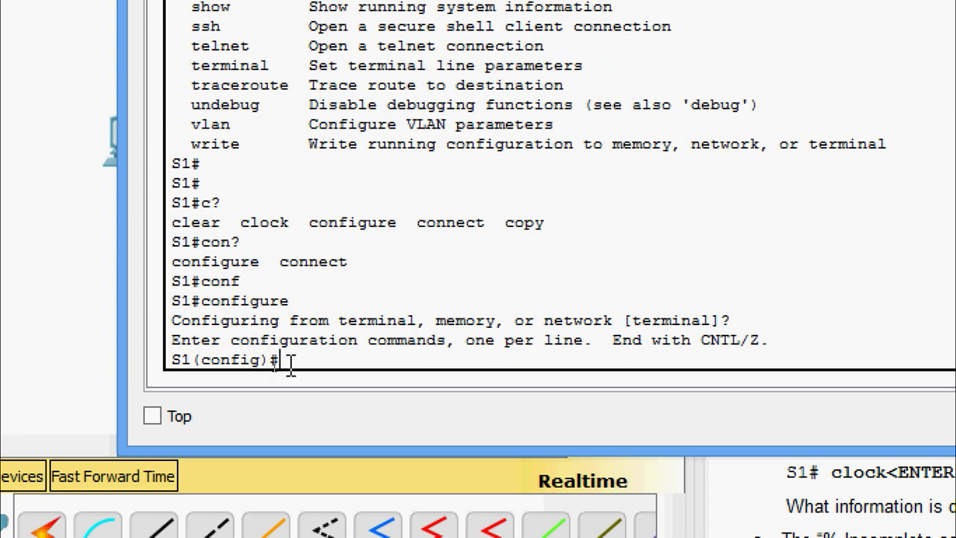
Compare the S1(config)# and S1# prompts, then exit back to privileged EXEC
drag(298, 362, 174, 365)
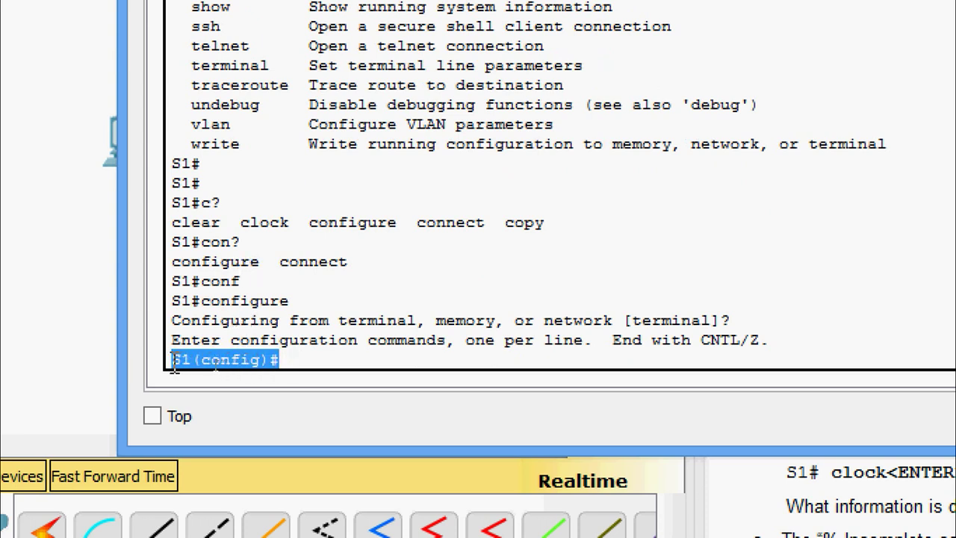
click(203, 282)
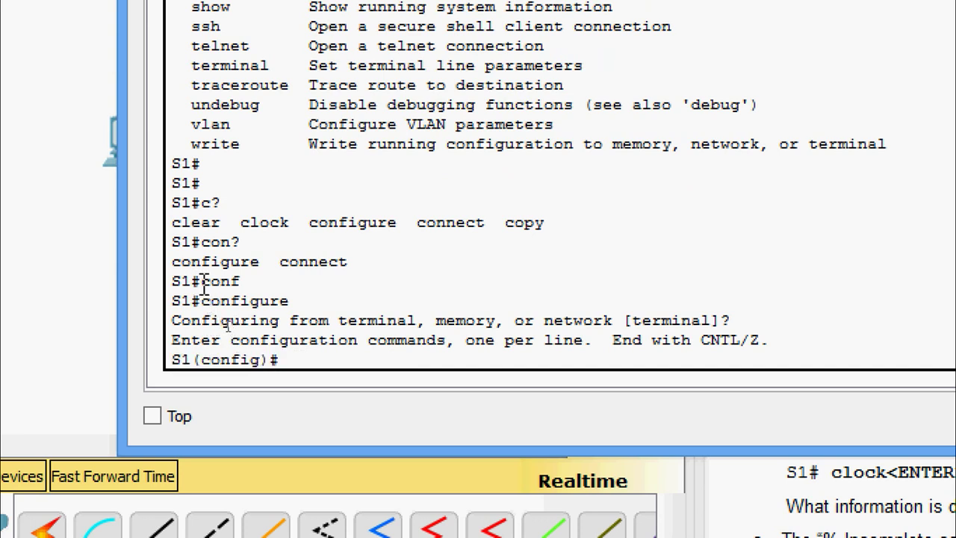
drag(204, 282, 171, 282)
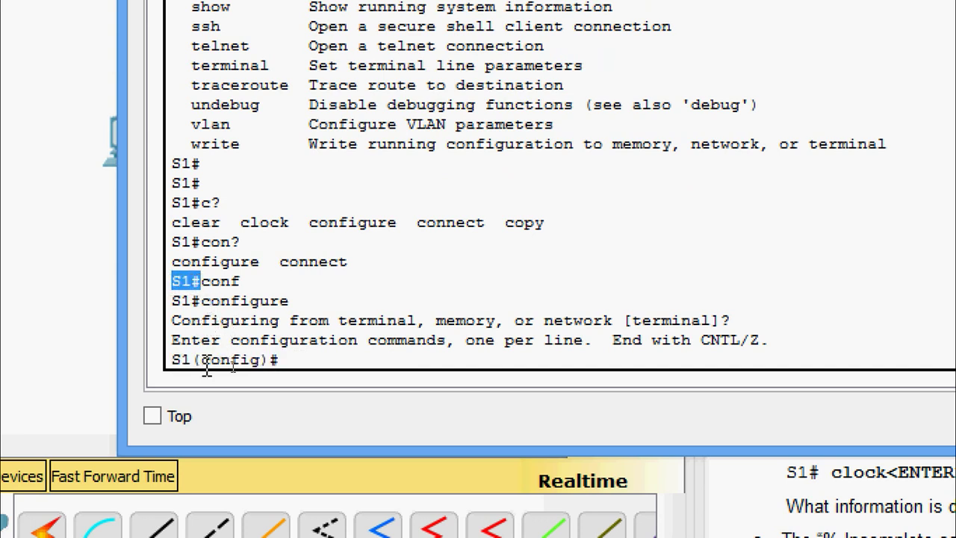
drag(284, 359, 138, 355)
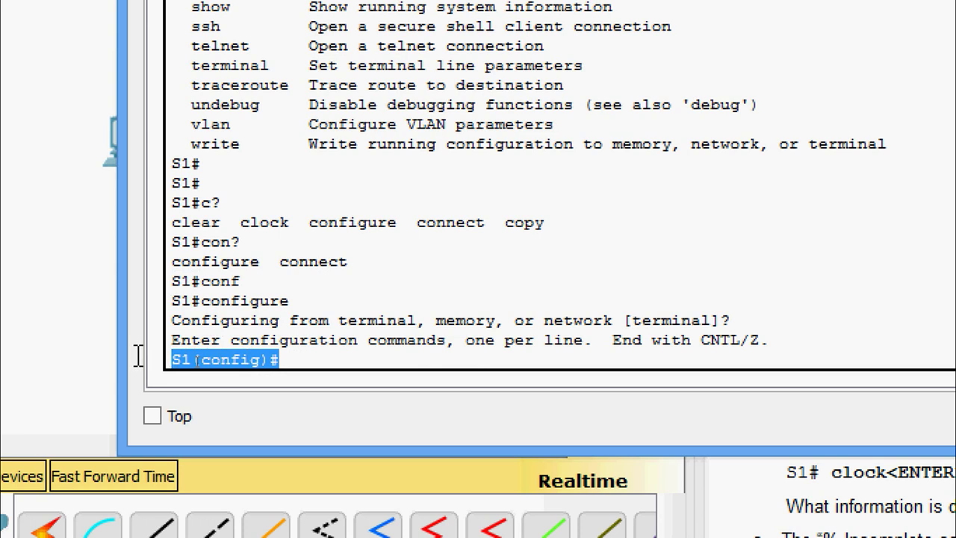
click(306, 358)
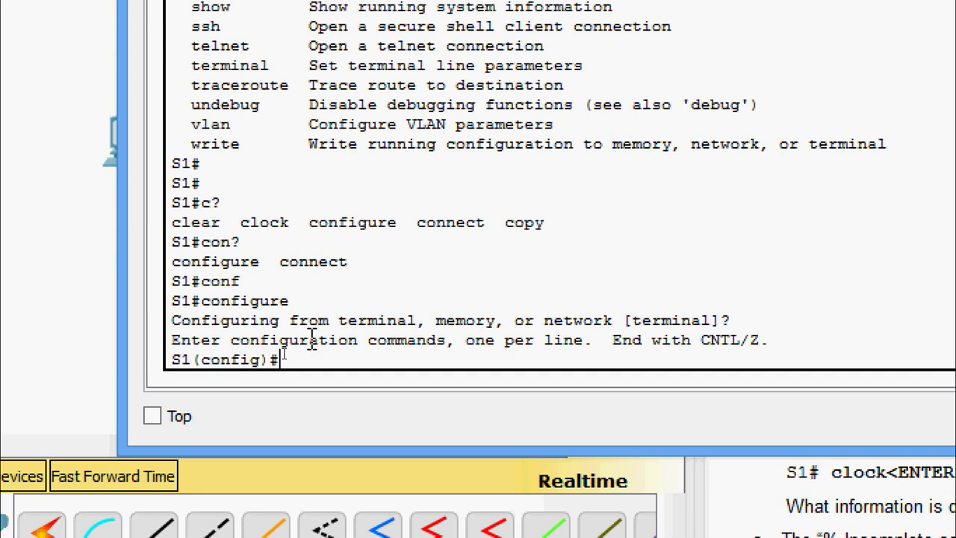
text(exi)
key(Tab)
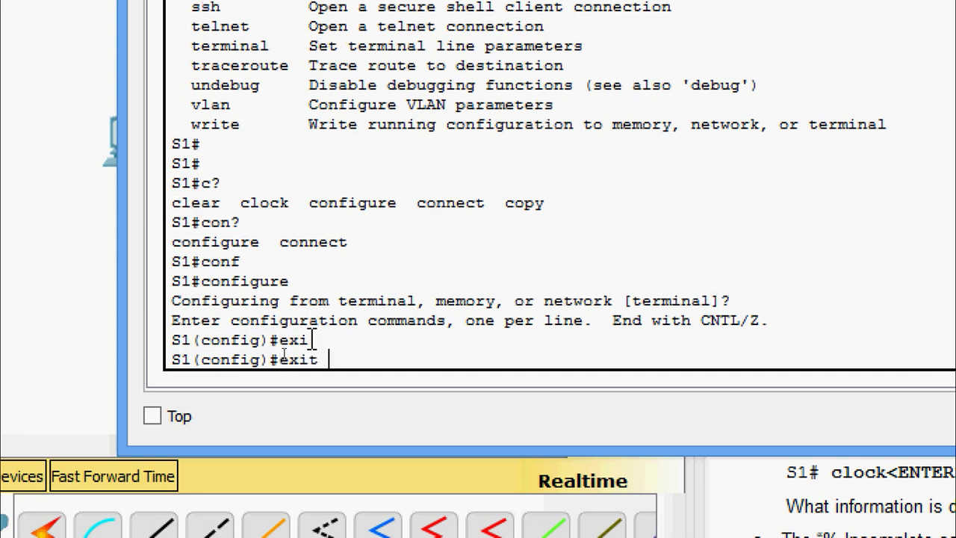
key(Return)
key(Return)
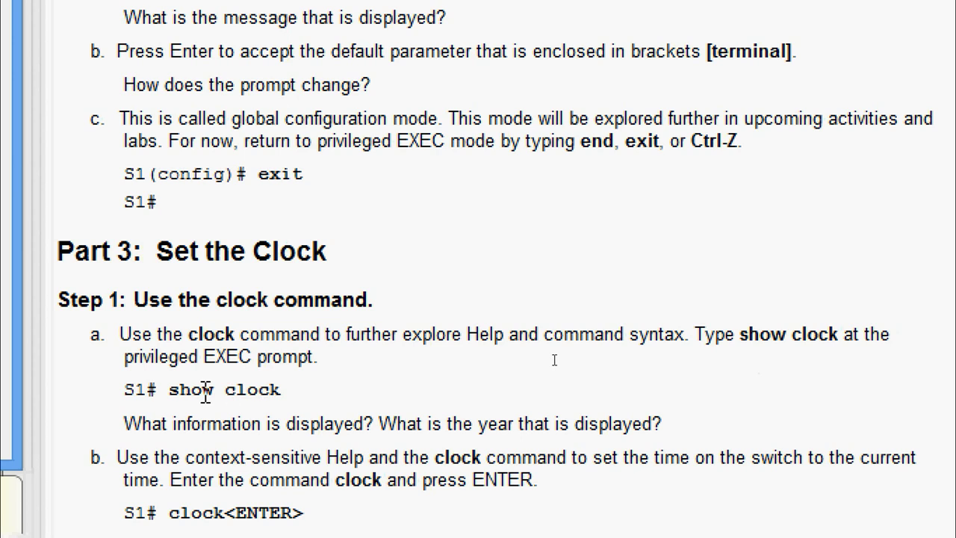
Run show clock on S1, reading *0:34:27.933 UTC Mon Mar 1 1993
drag(170, 389, 296, 389)
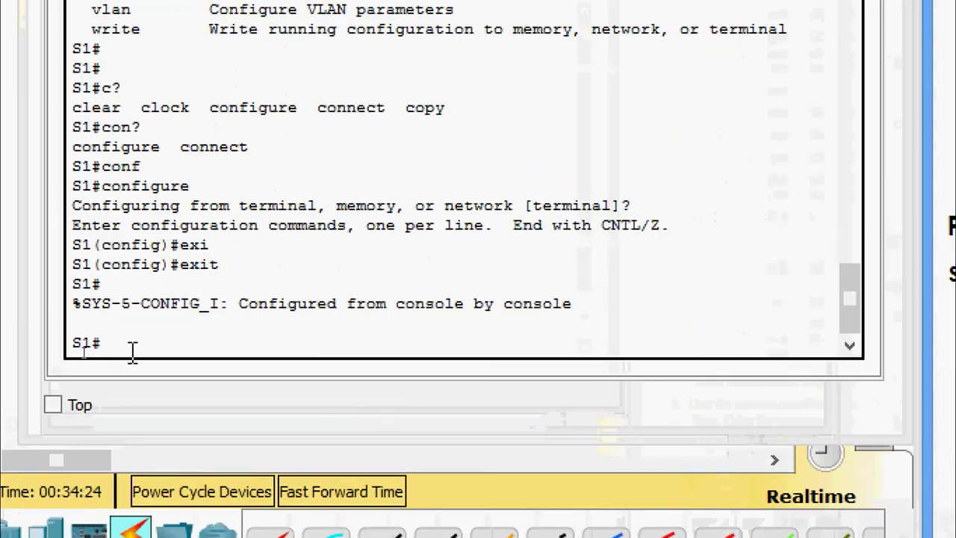
click(89, 351)
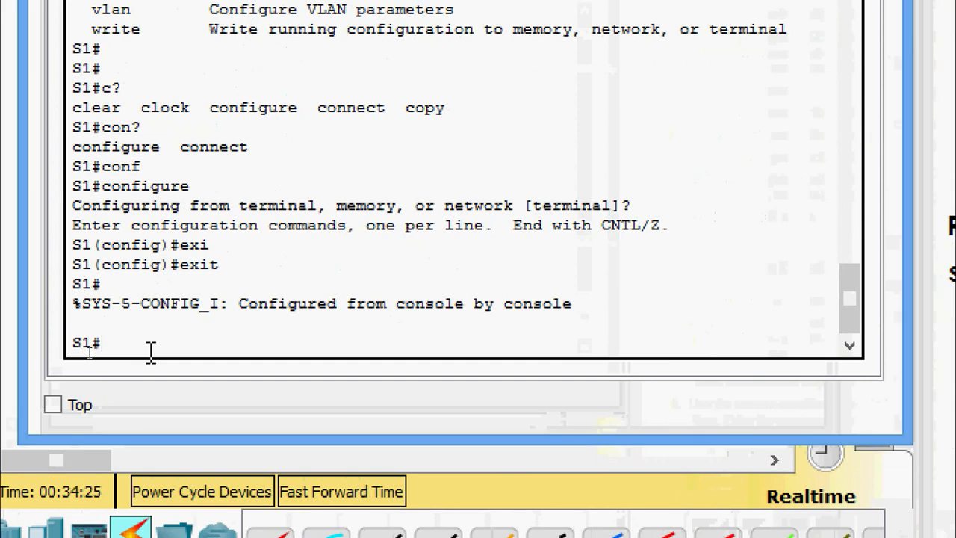
text(sh)
key(Tab)
text(cl)
key(Tab)
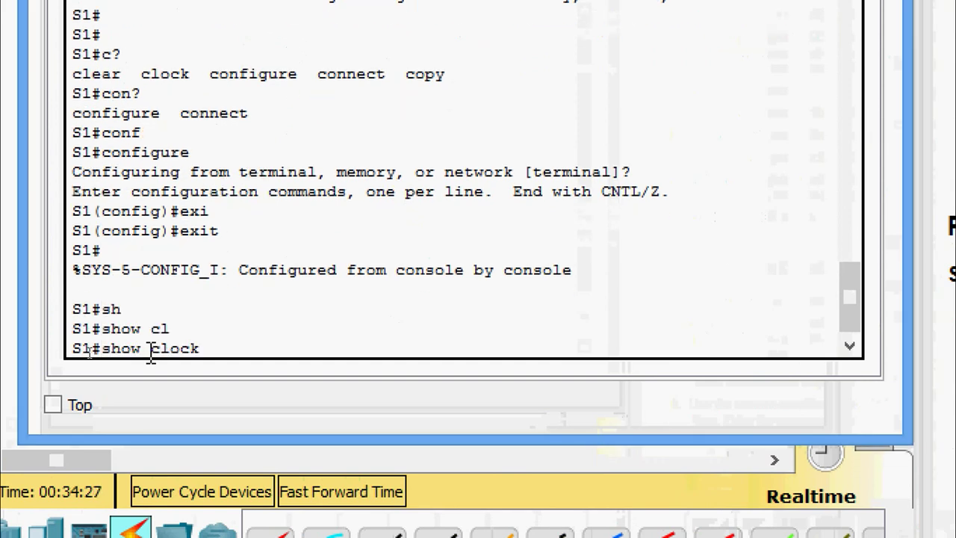
key(Return)
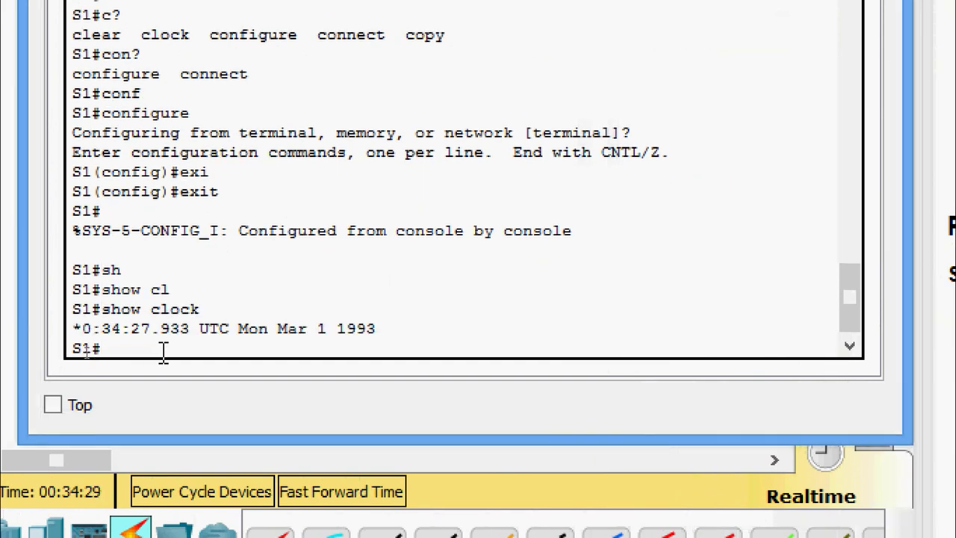
drag(103, 328, 404, 330)
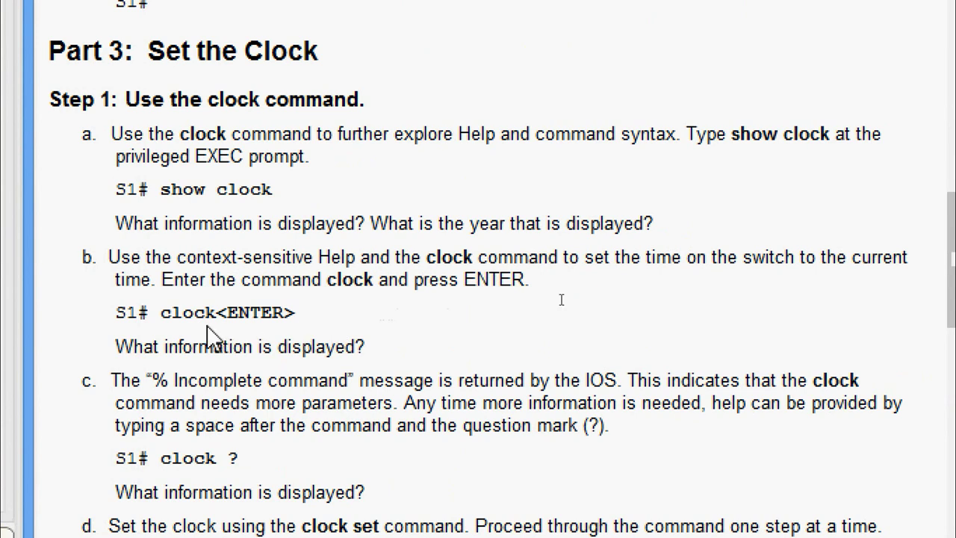
drag(161, 312, 284, 312)
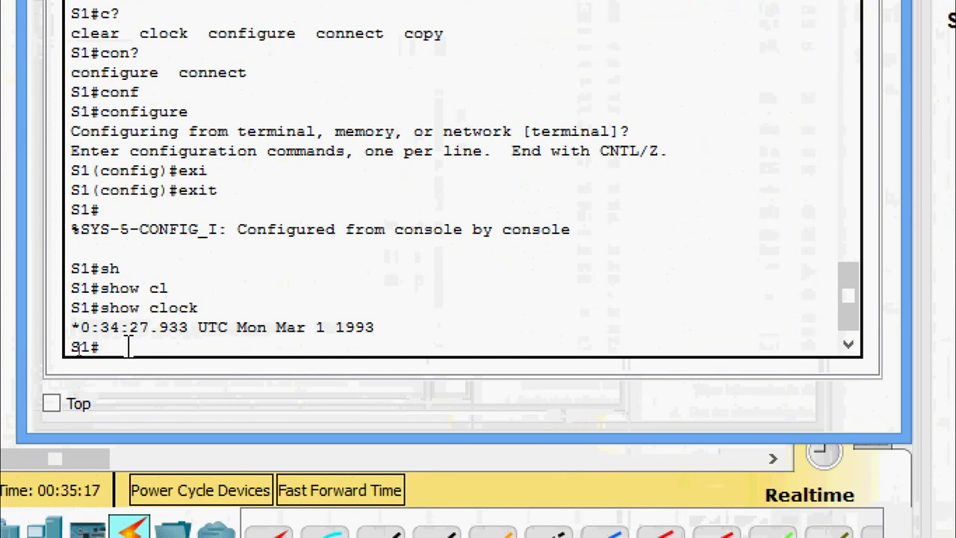
Run bare clock on S1 and mark the resulting % Incomplete command error
text(cl)
key(Tab)
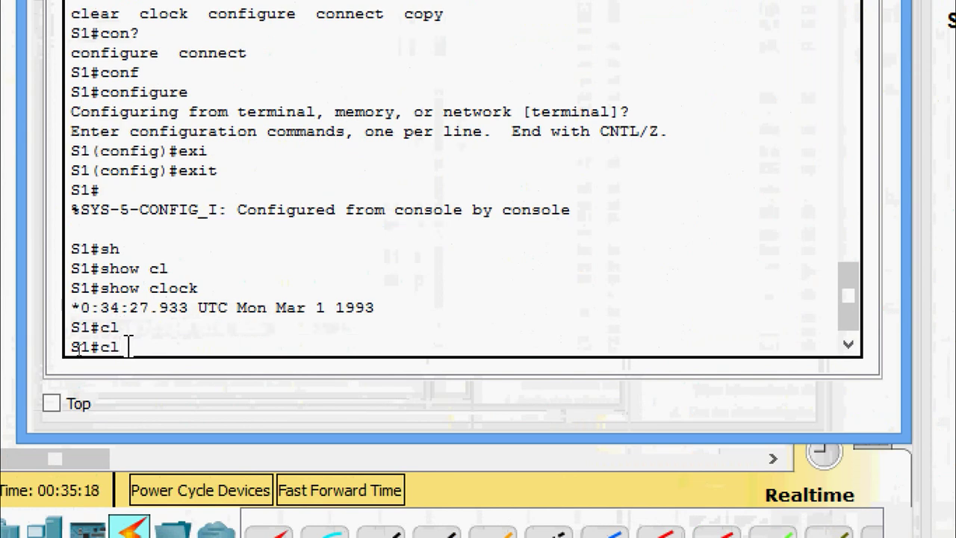
text(o)
key(Tab)
key(Return)
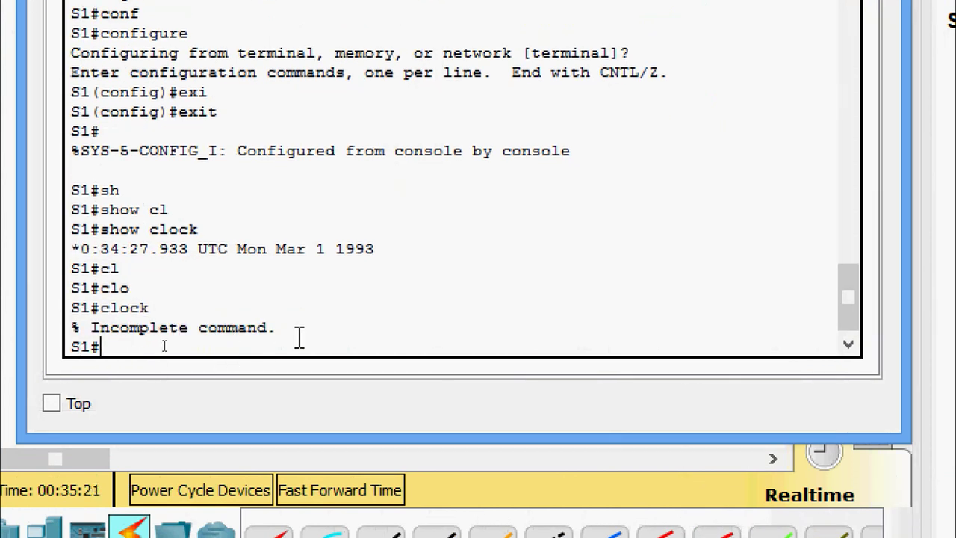
triple_click(73, 329)
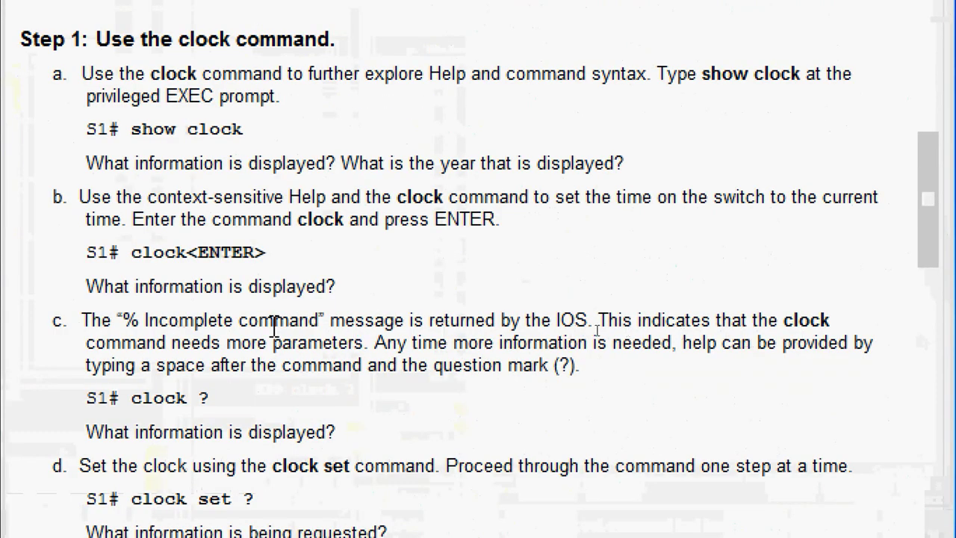
Review the instructions' Incomplete command explanation and the clock ? help example
drag(122, 314, 355, 320)
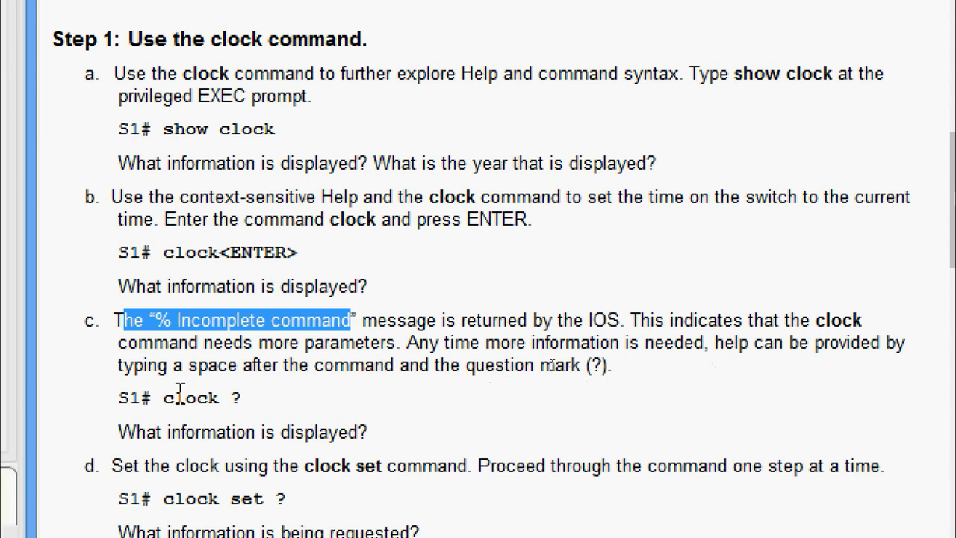
mouse_move(168, 396)
mouse_down()
mouse_move(243, 398)
mouse_move(174, 397)
mouse_up()
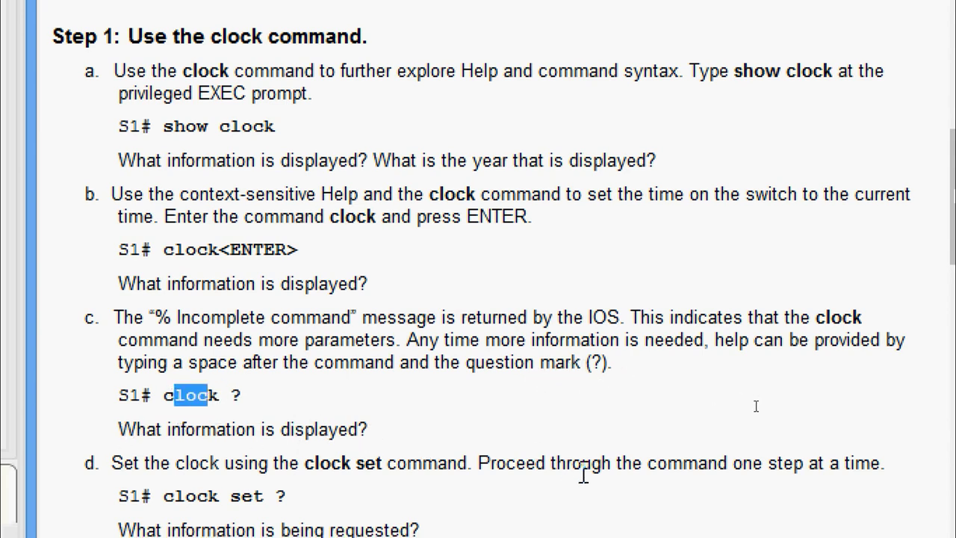
scroll(598, 478, down, 1)
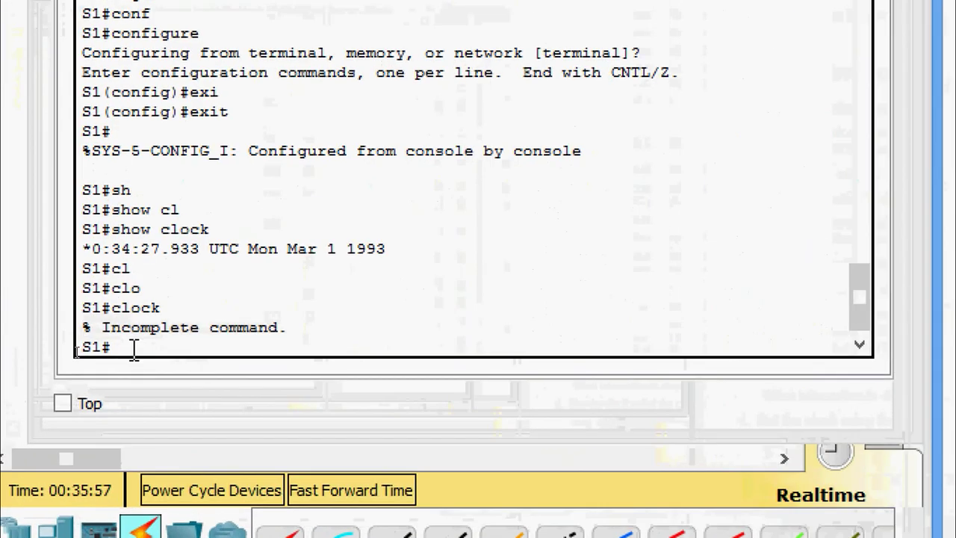
click(77, 350)
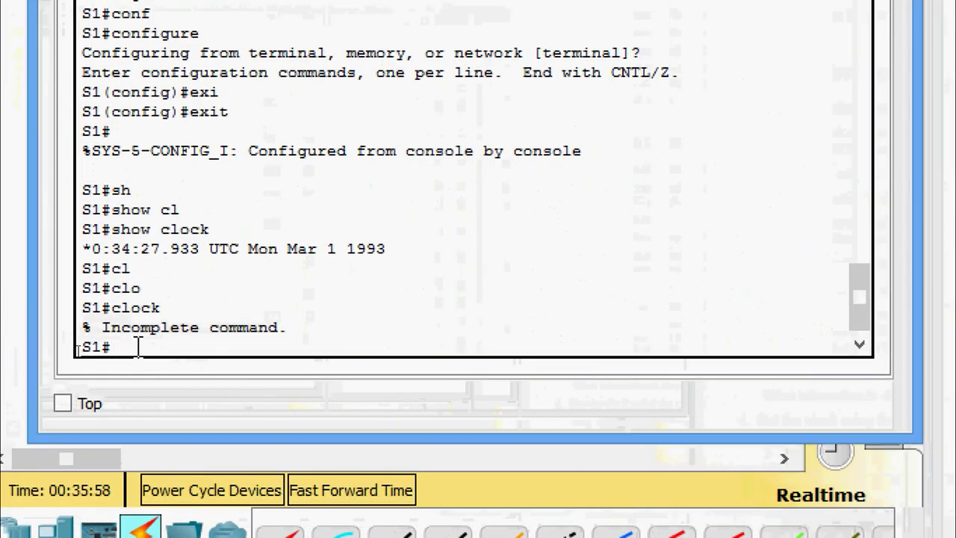
List the clock command's options with clock ? and note the set option
text(cl)
key(Tab)
text(o)
key(Tab)
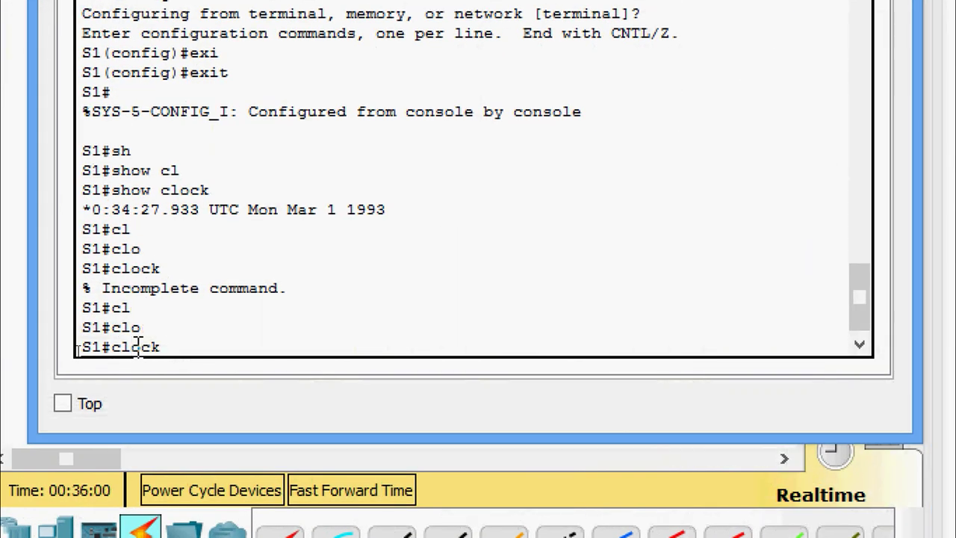
text(?)
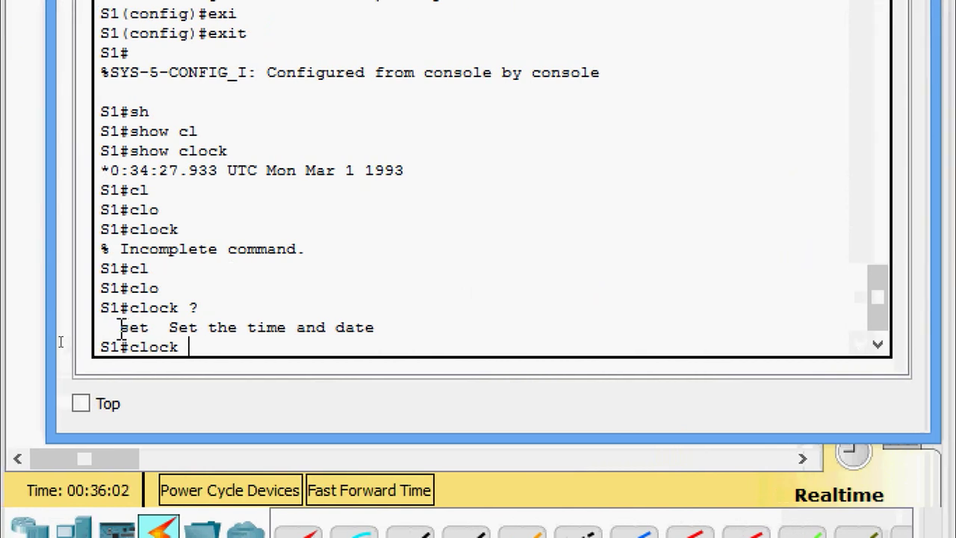
drag(121, 327, 153, 327)
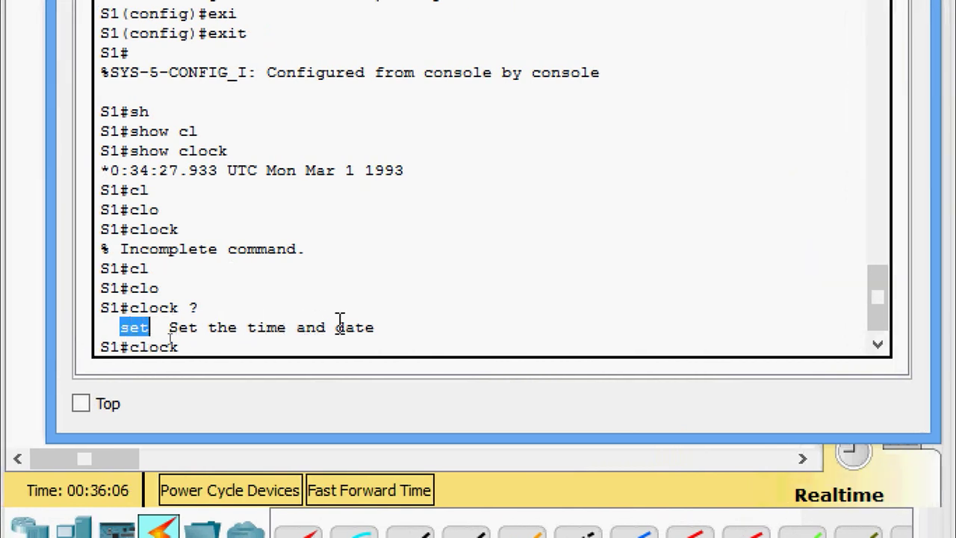
drag(384, 327, 100, 332)
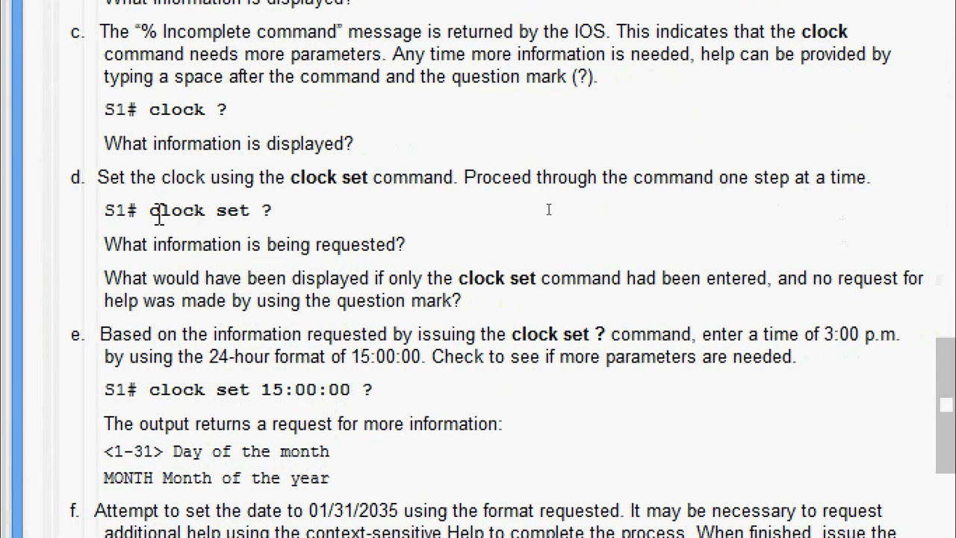
drag(150, 210, 193, 208)
drag(272, 210, 205, 210)
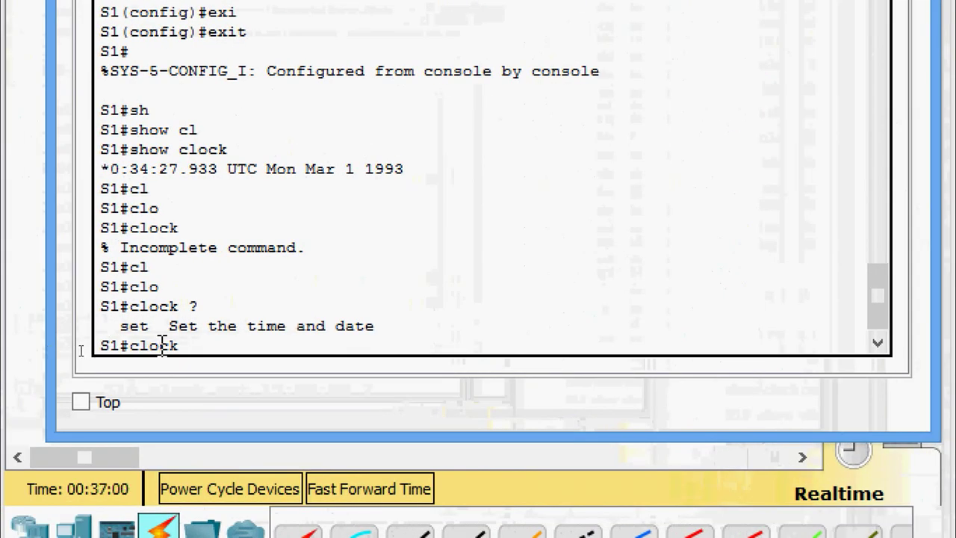
Show clock set ? help, which asks for the Current Time in hh:mm:ss
key(Tab)
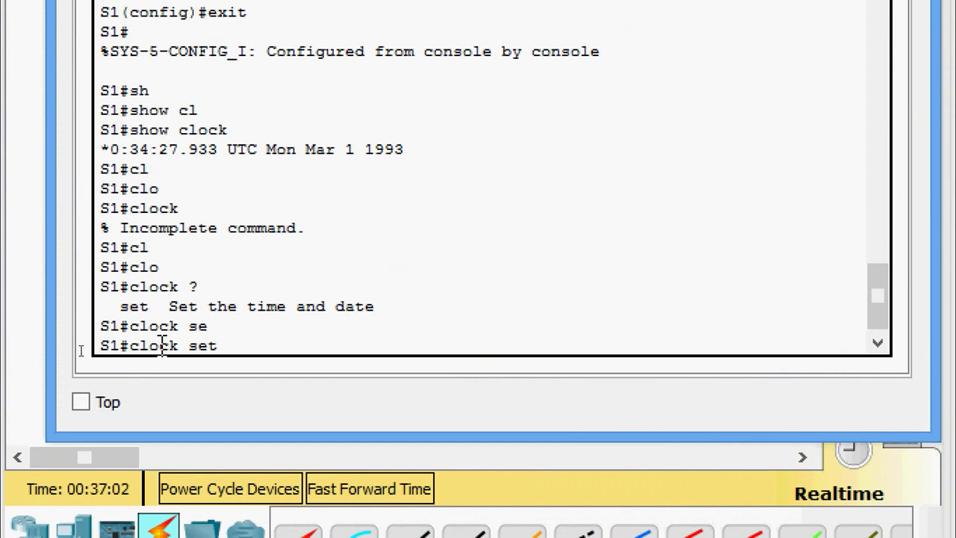
text(?)
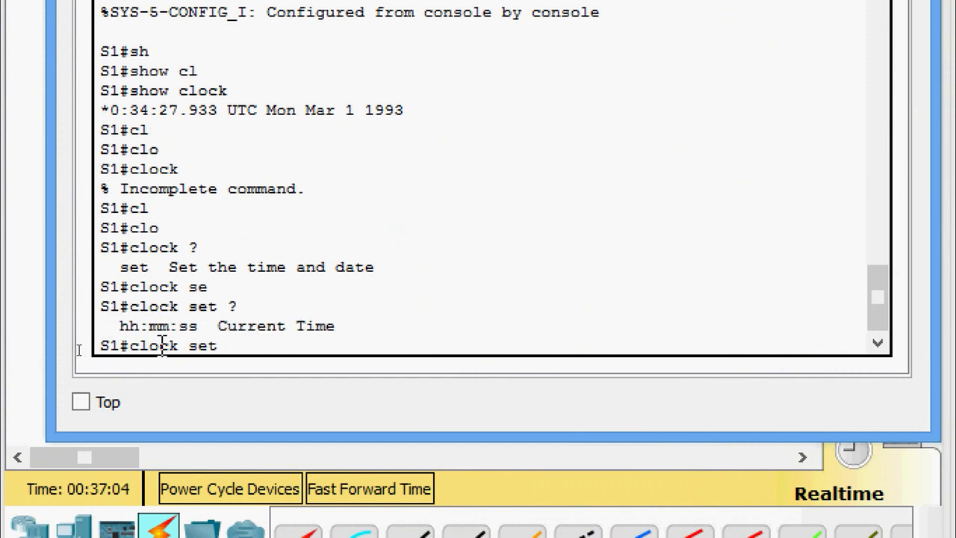
drag(117, 326, 151, 326)
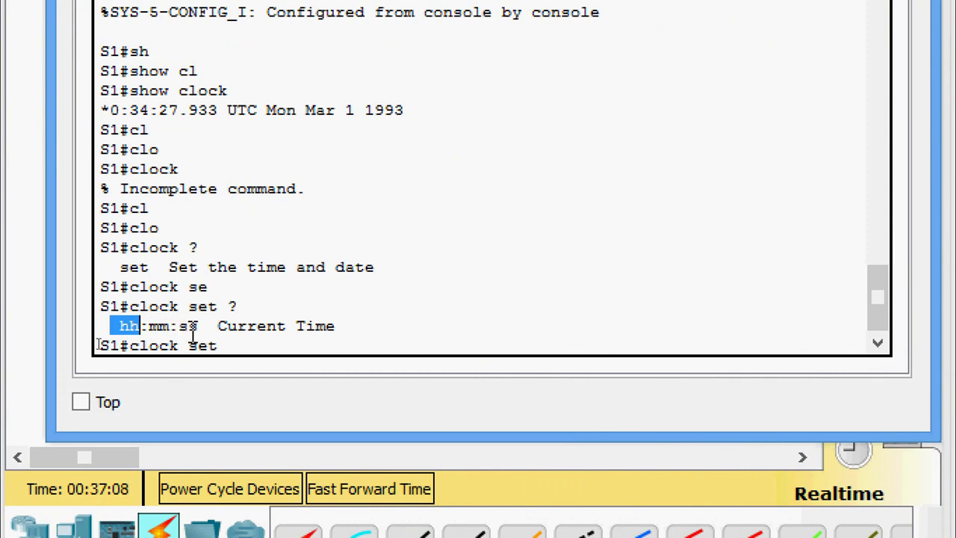
drag(217, 327, 348, 333)
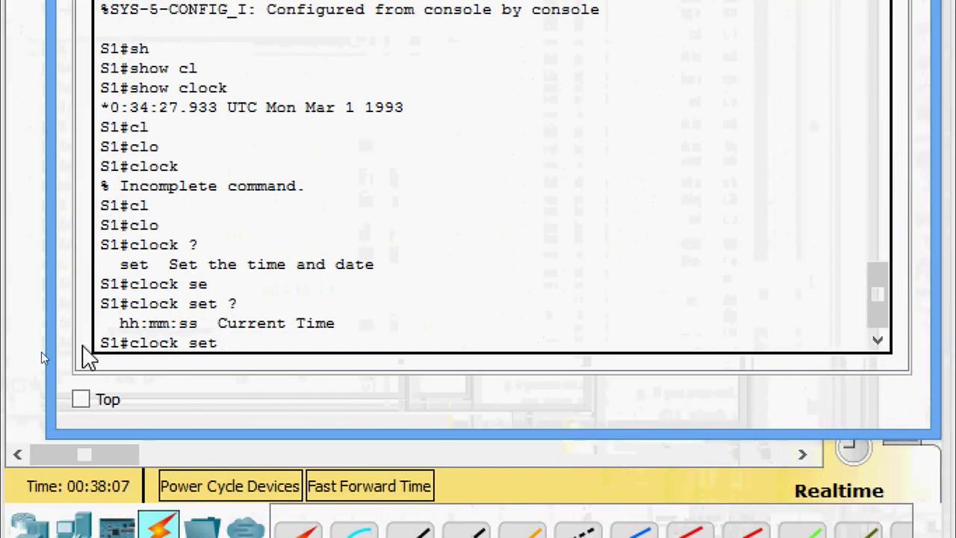
Submit bare clock set to get '% Incomplete command.', then review lab steps d–e on day and month
key(Return)
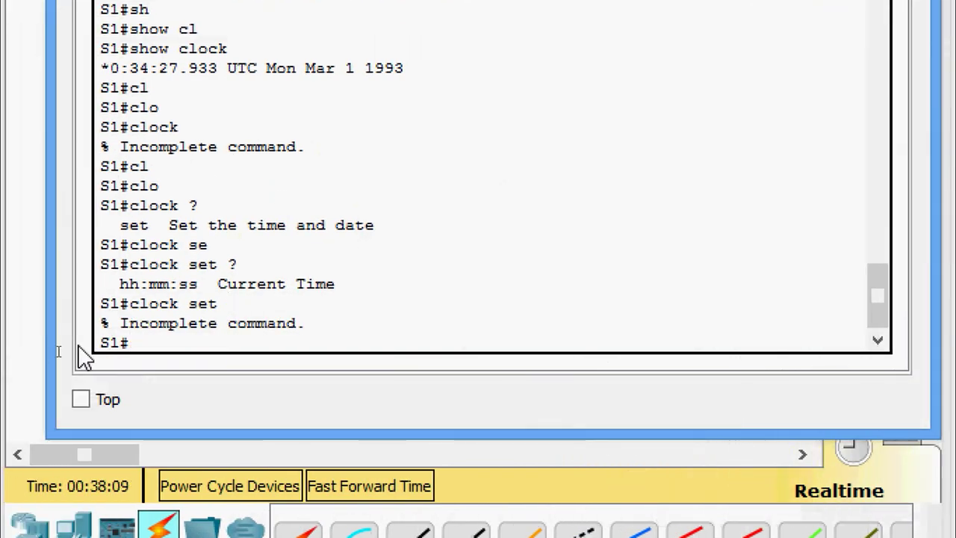
drag(312, 322, 75, 326)
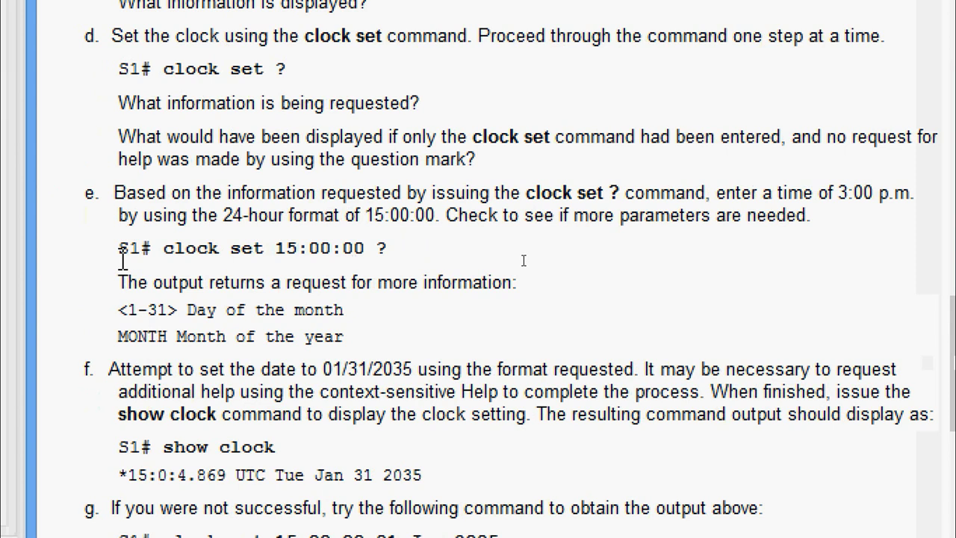
drag(86, 247, 396, 247)
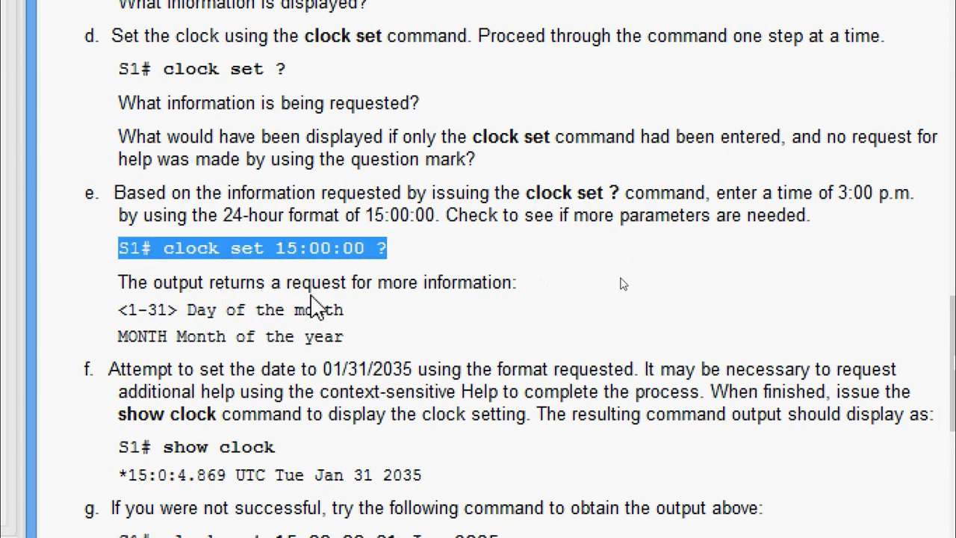
double_click(387, 249)
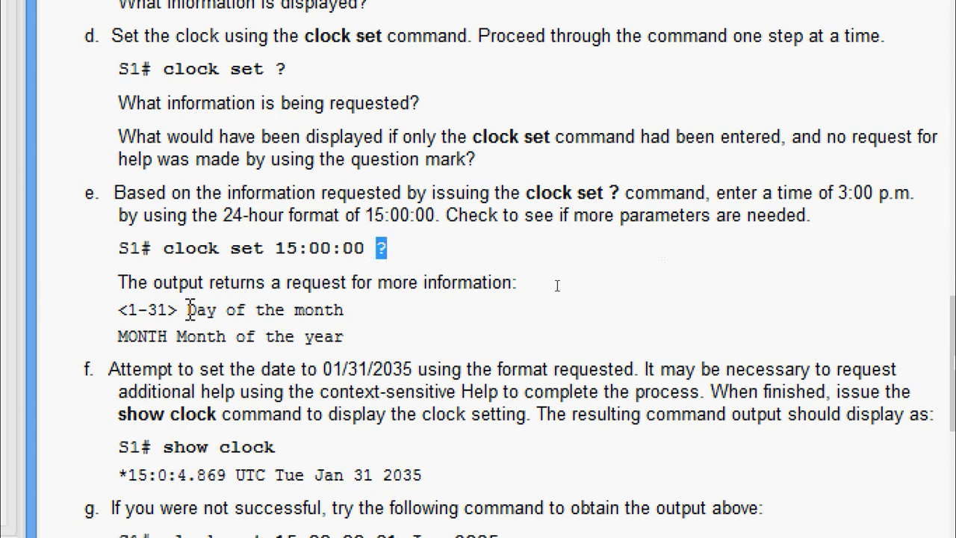
drag(187, 309, 302, 309)
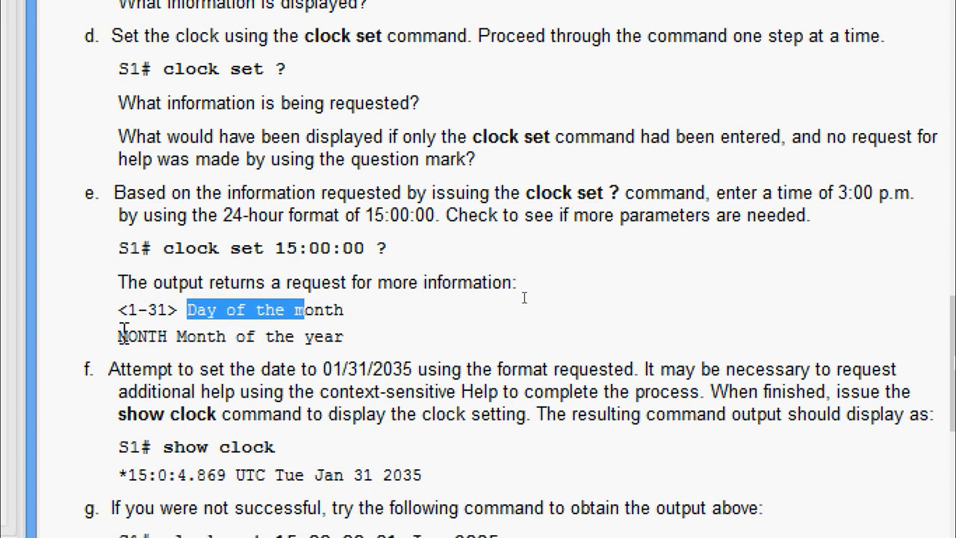
drag(120, 333, 338, 334)
click(355, 332)
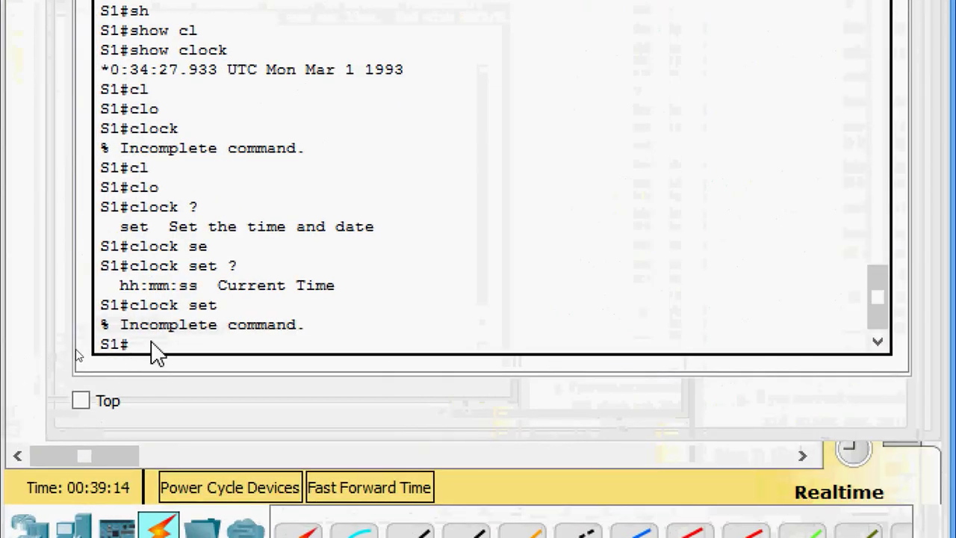
Enter clock set 15:00:00 ? to see it still needs a day <1-31> and MONTH
click(157, 351)
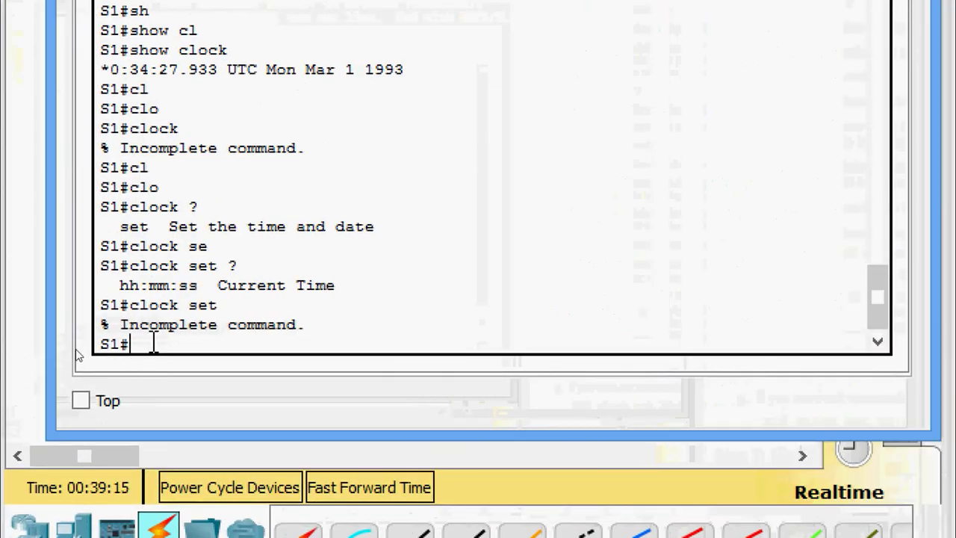
text(cl)
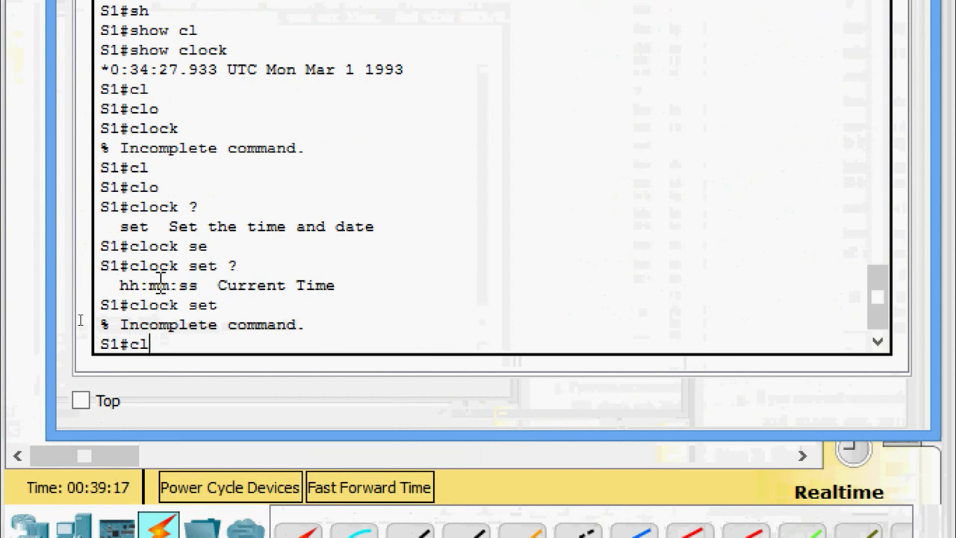
text(o)
key(Tab)
text(se)
key(Tab)
text(?)
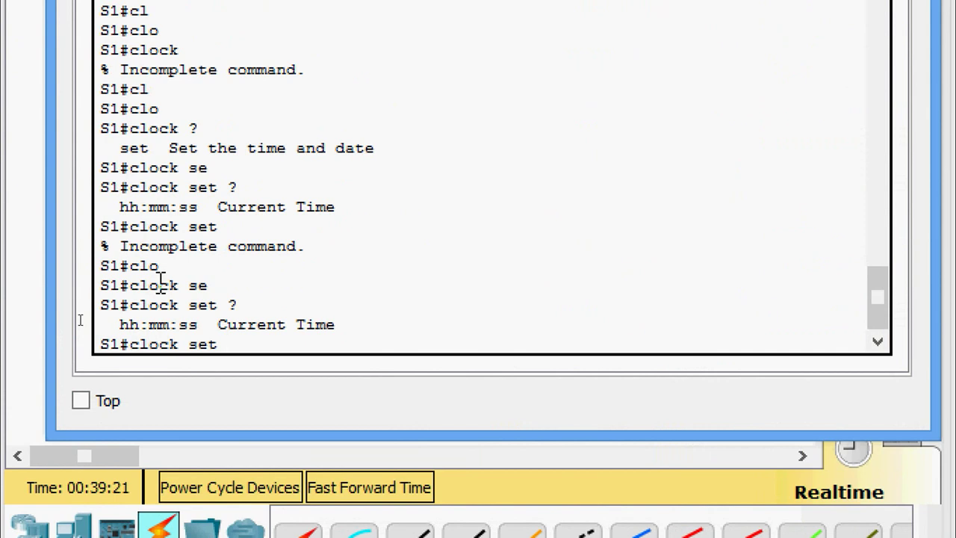
text(15:00:00 ?)
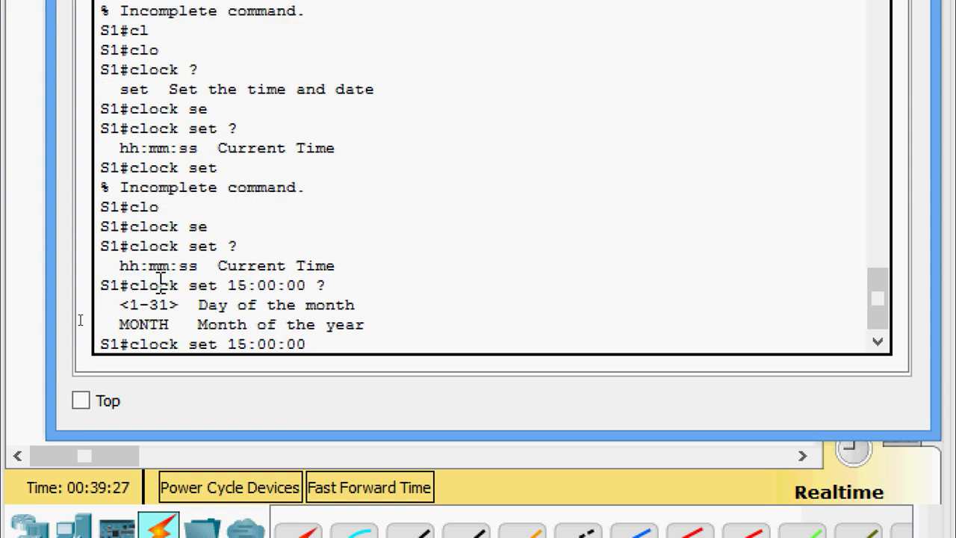
drag(112, 300, 391, 326)
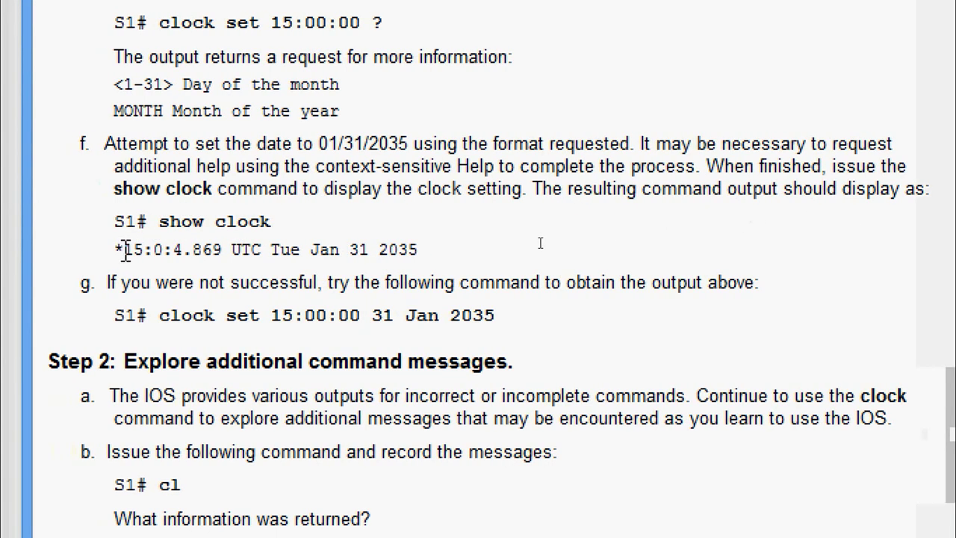
Review lab steps f–g on the expected show clock output, then return to S1's terminal
drag(112, 248, 427, 251)
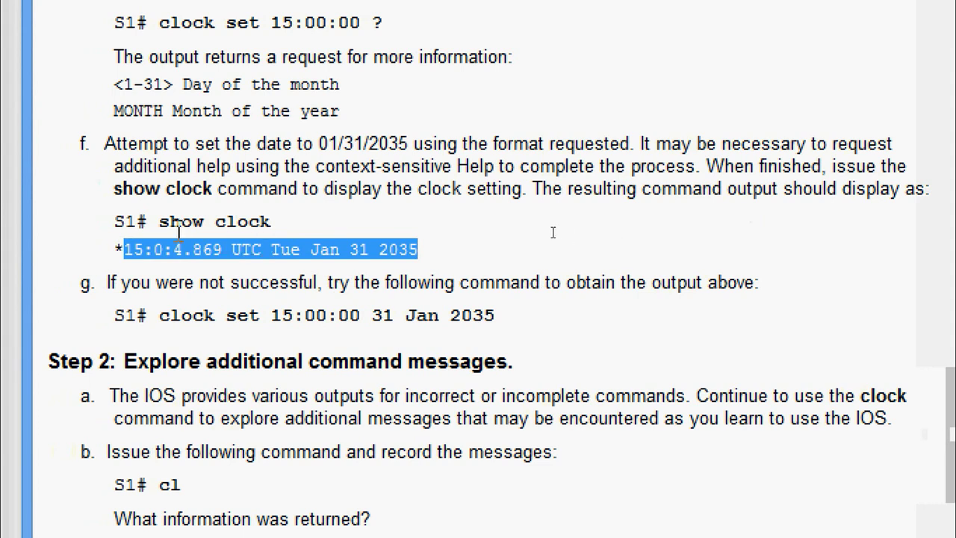
drag(158, 220, 271, 219)
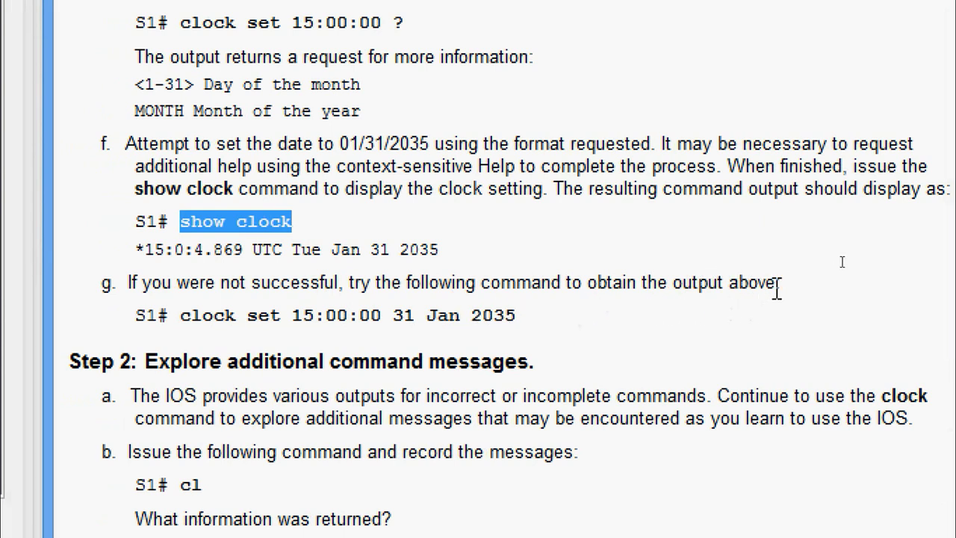
drag(774, 291, 498, 292)
click(396, 179)
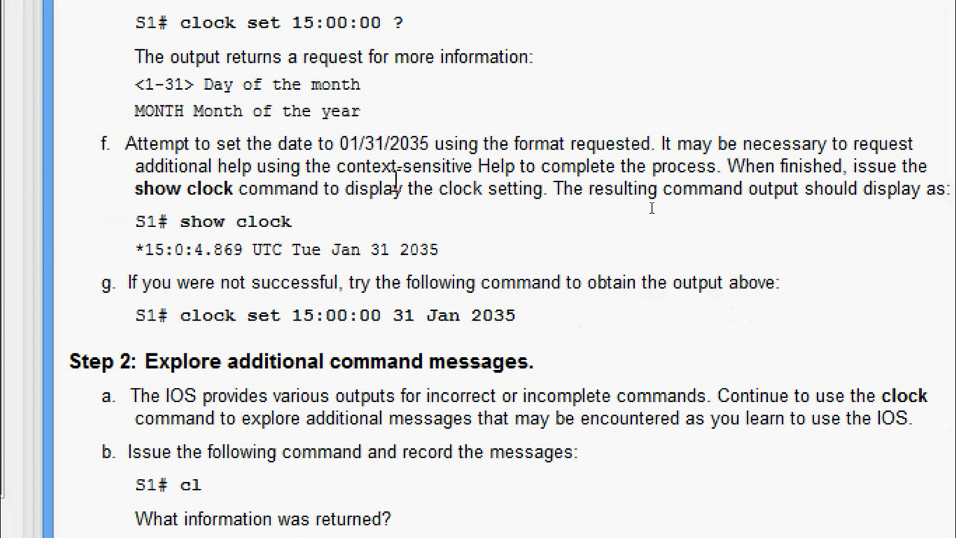
key(alt+Tab)
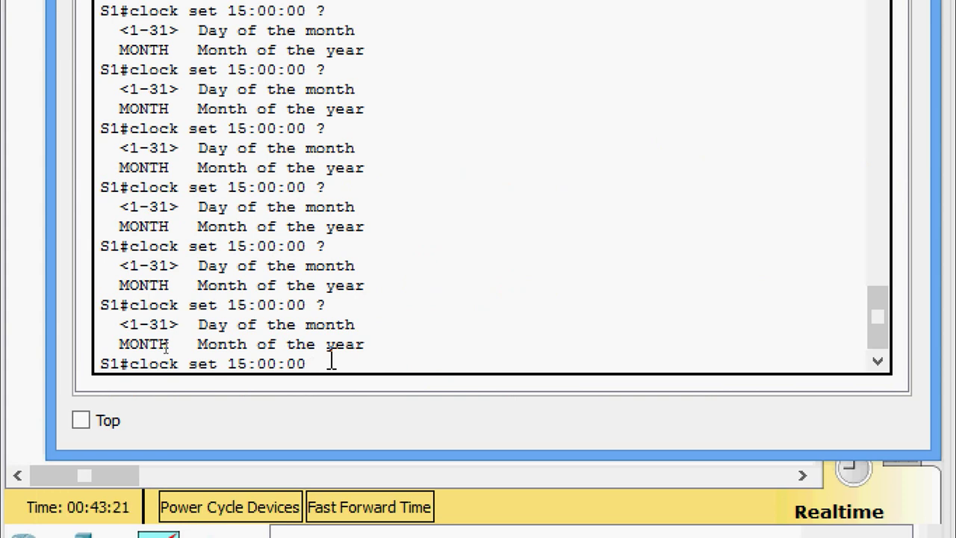
Complete clock set 15:00:00 31 Jan 2035, checking the <1993-2035> year range with help
text(31 ?)
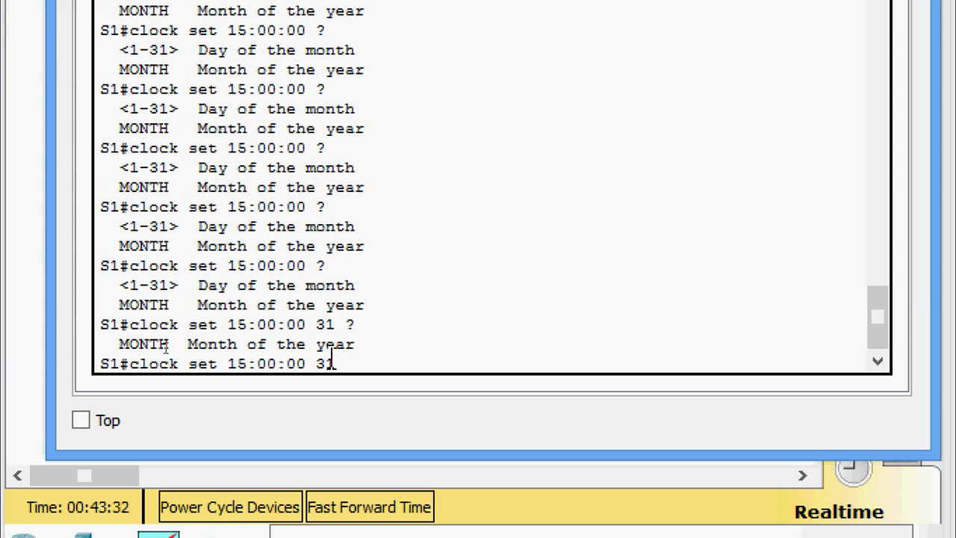
text(Jan )
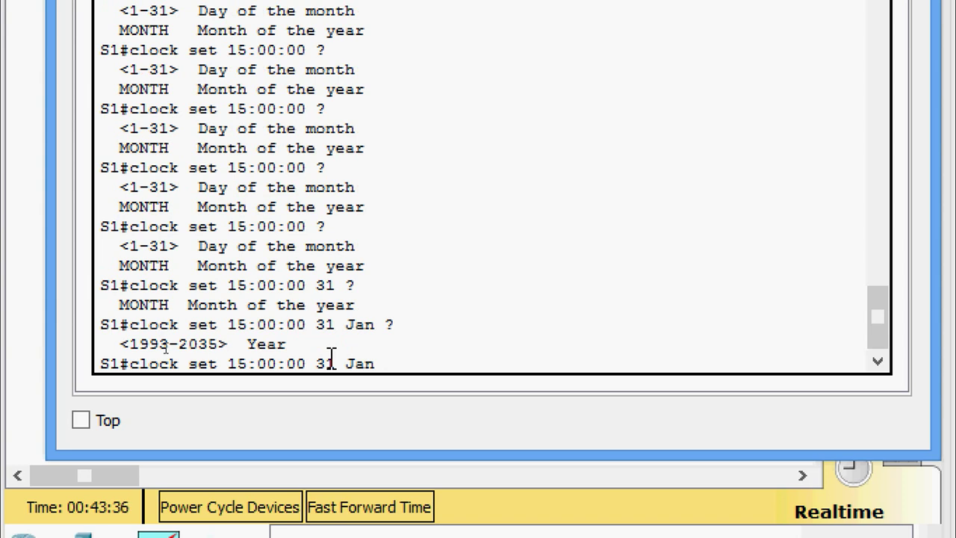
text(?2035)
key(Return)
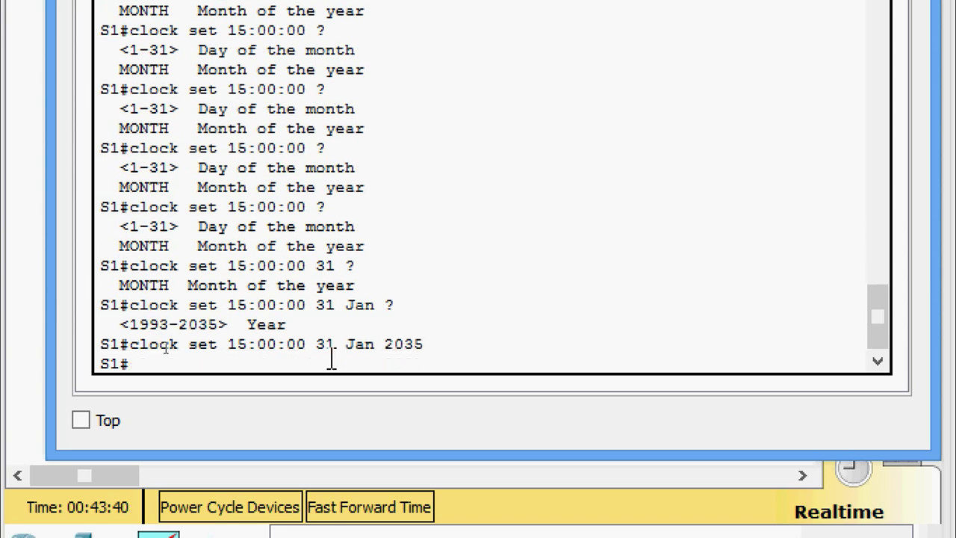
key(Return)
key(Return)
key(Return)
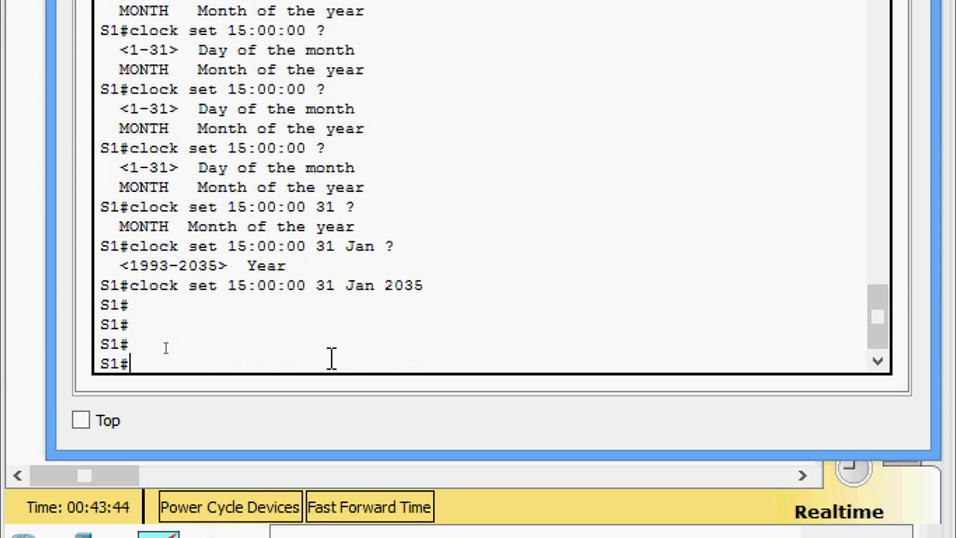
text(sh)
key(Tab)
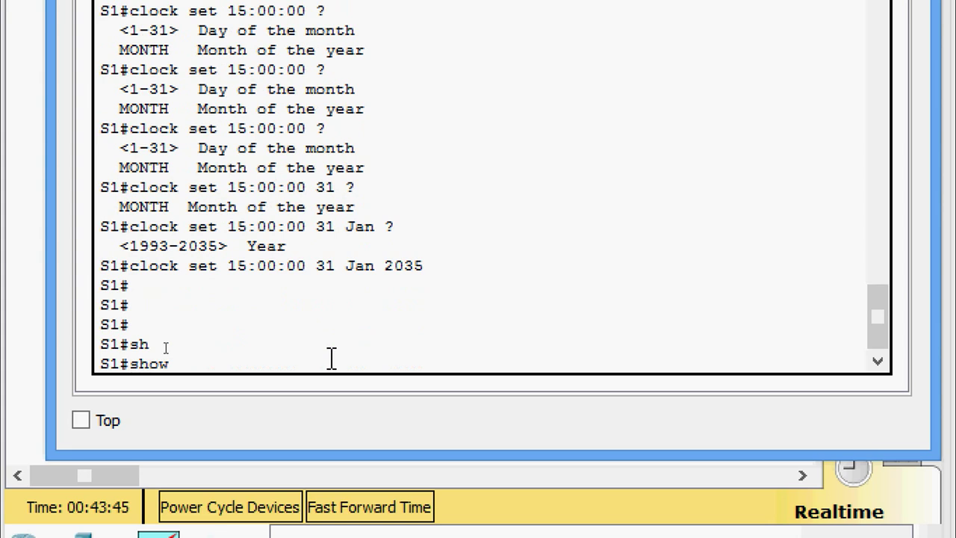
Run show clock and confirm it reads 15:0:8.256 UTC Wed Jan 31 2035
text(cl)
key(Tab)
key(Return)
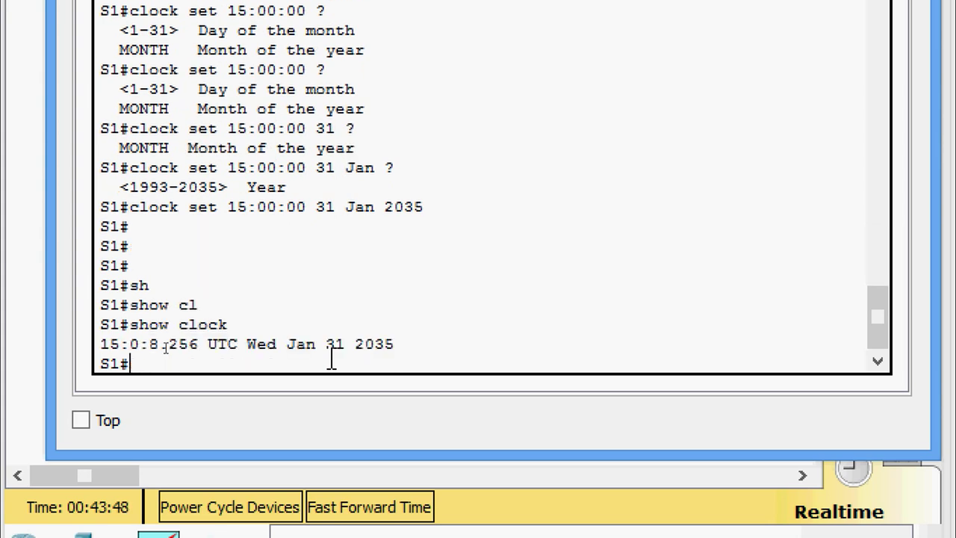
drag(406, 345, 93, 351)
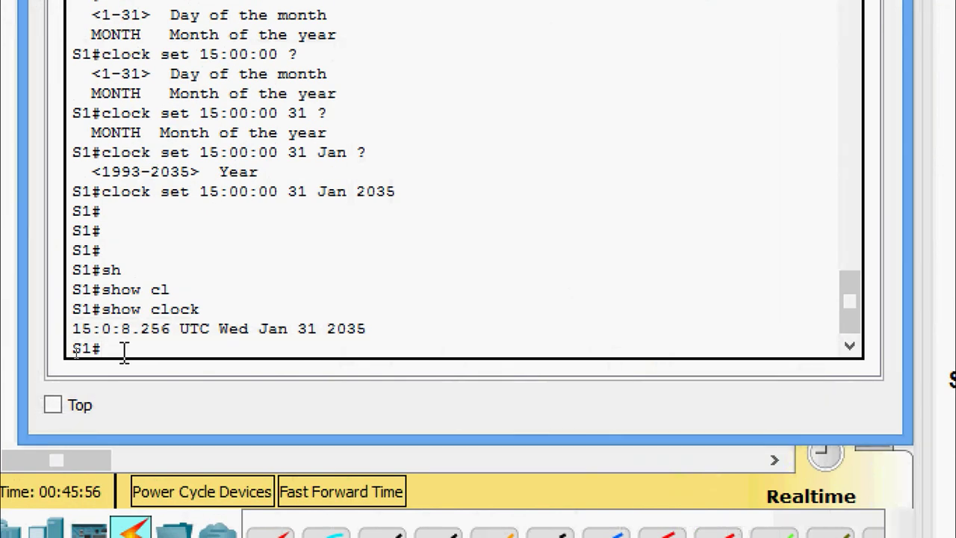
Submit cl alone and get the '% Ambiguous command' error
text(cl)
key(Return)
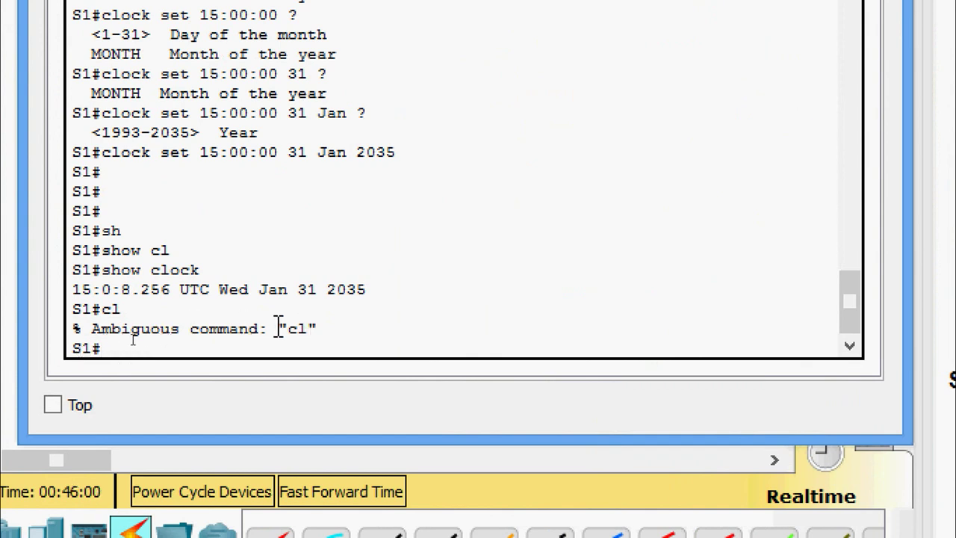
drag(104, 329, 320, 328)
click(256, 349)
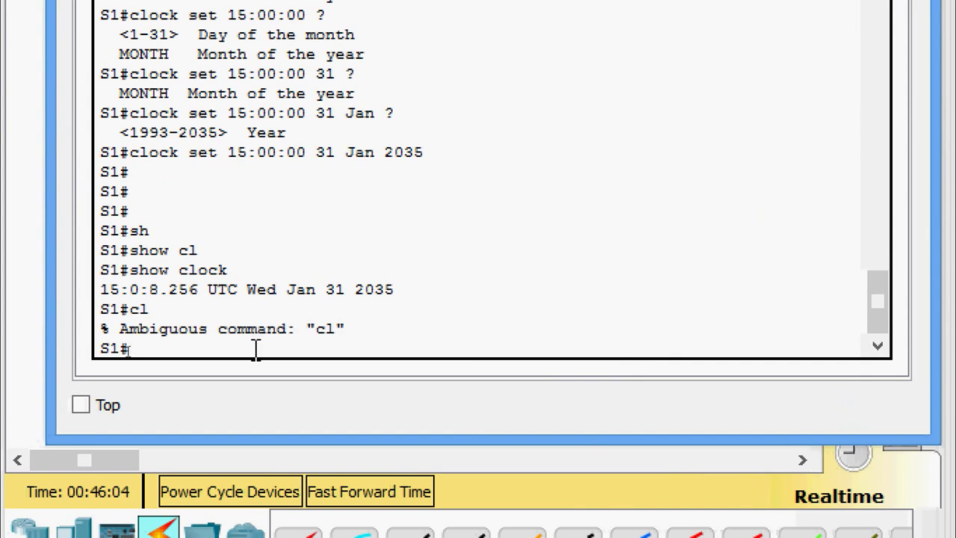
List clear and clock with cl?, then submit bare clock for '% Incomplete command.'
text(cl?)
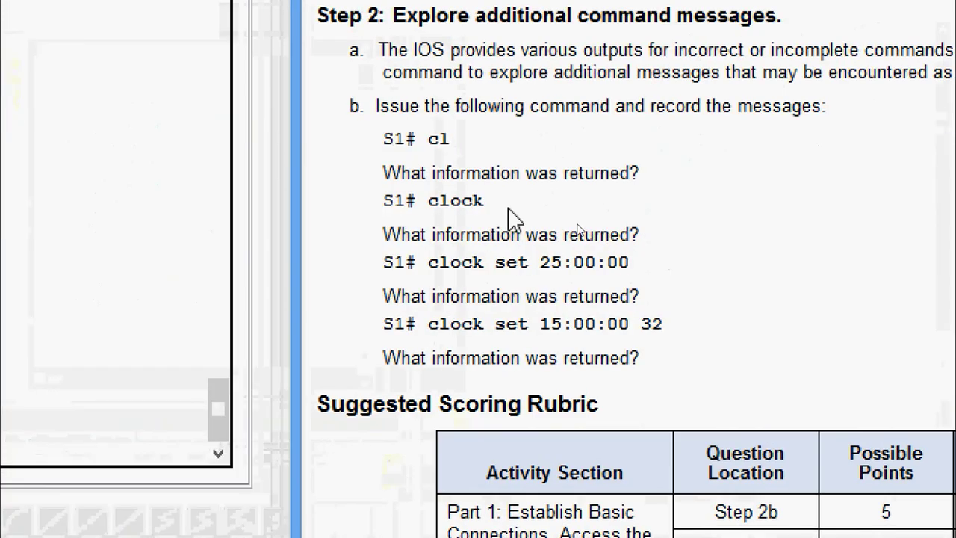
drag(426, 202, 498, 203)
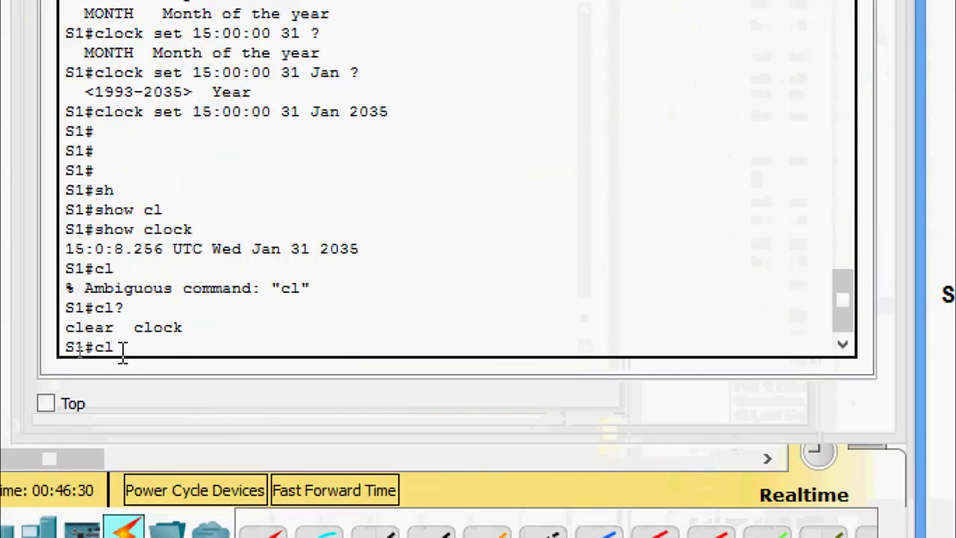
text(o)
key(Tab)
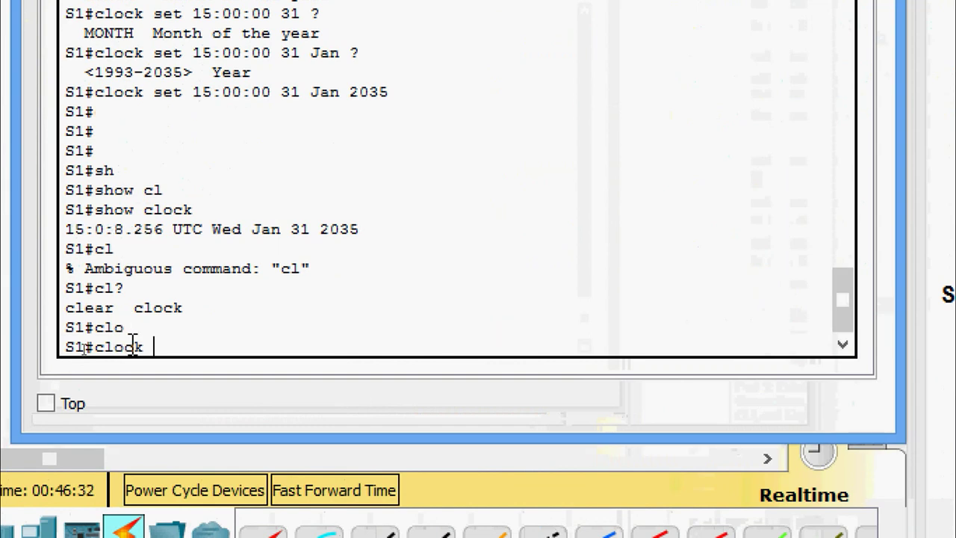
key(Return)
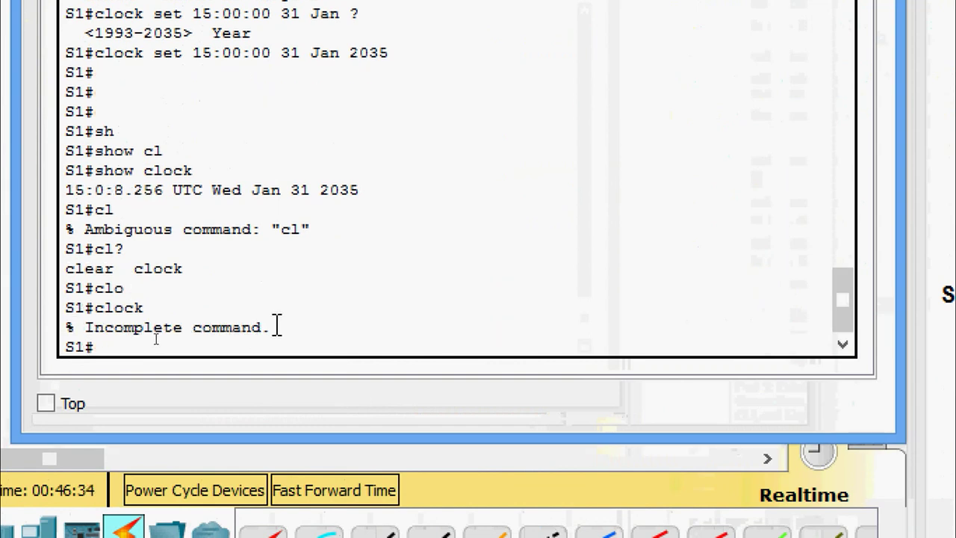
drag(275, 327, 103, 333)
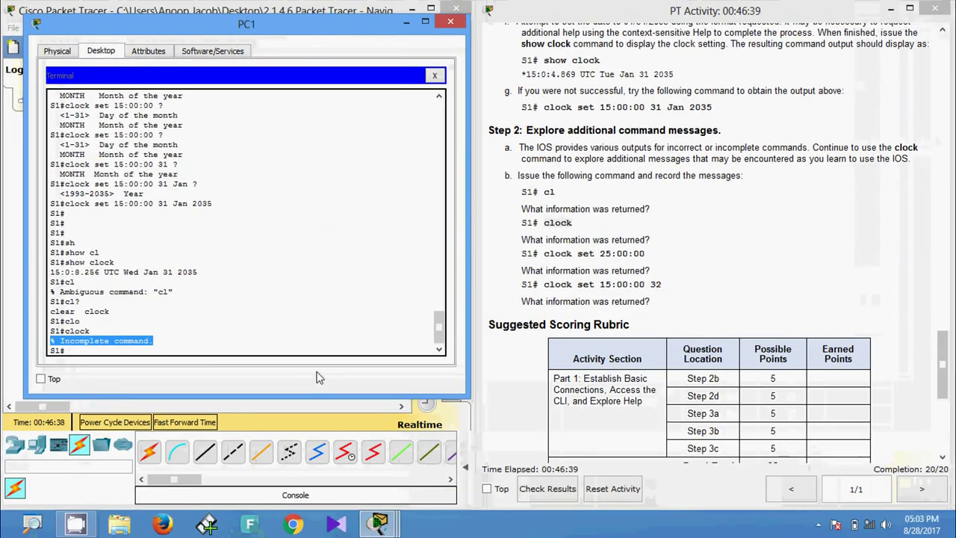
Start a new clock set command in S1's terminal after checking the lab window
click(573, 270)
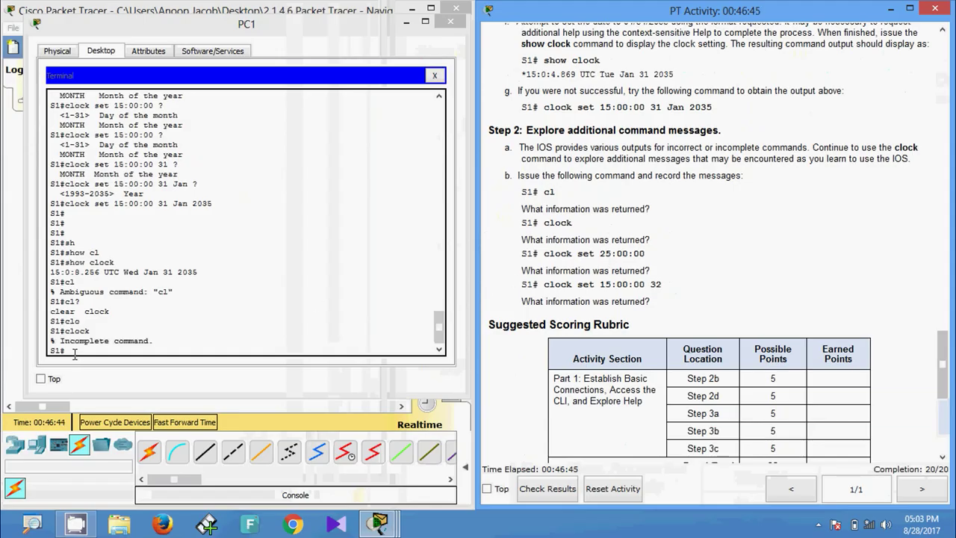
click(74, 353)
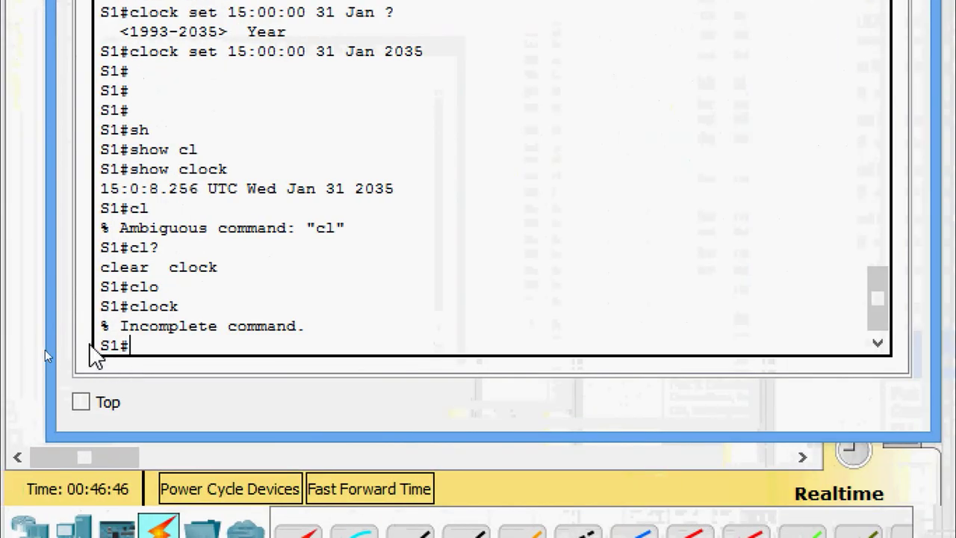
text(co)
key(BackSpace)
key(BackSpace)
key(BackSpace)
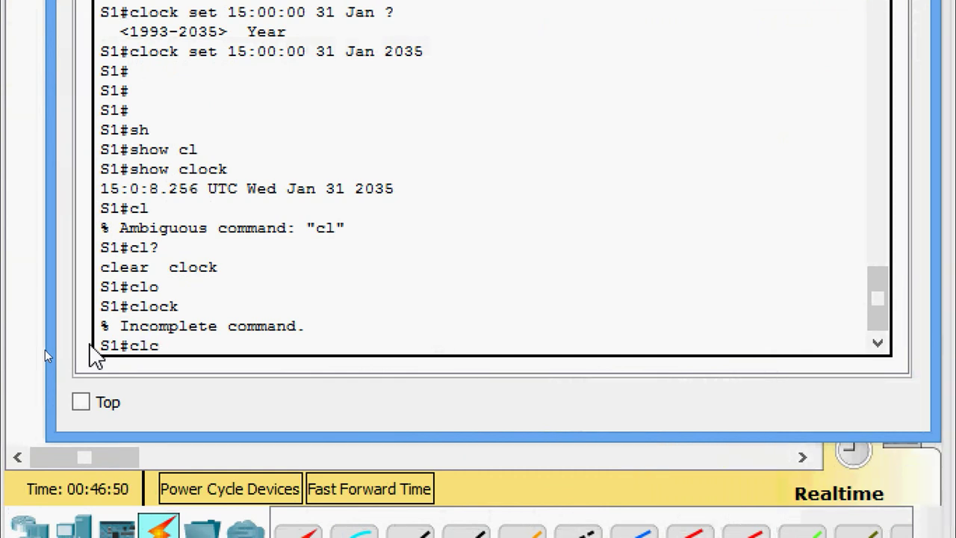
text(ck)
key(Tab)
text(se)
key(Tab)
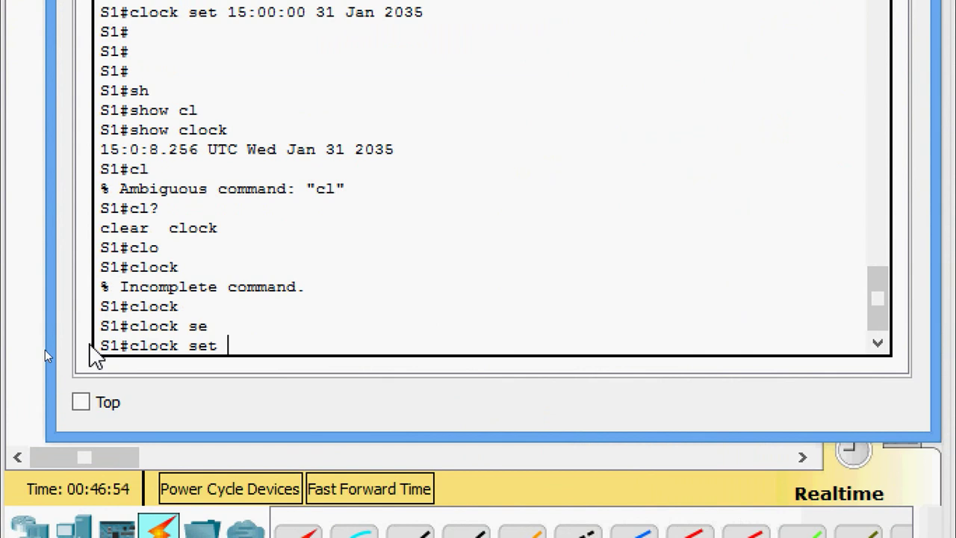
Enter clock set 25:00:00 and see the Invalid input error marked at the hour
text(25:00:00)
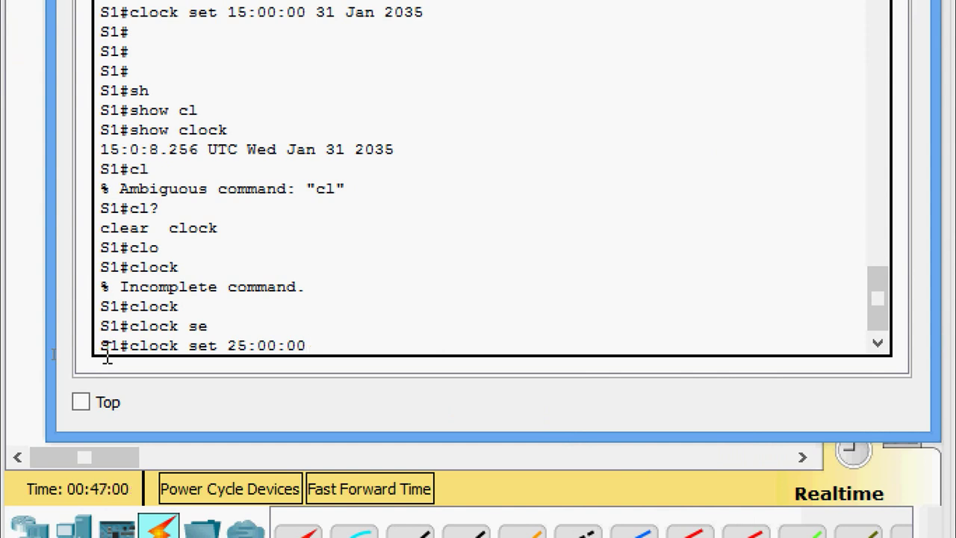
key(Return)
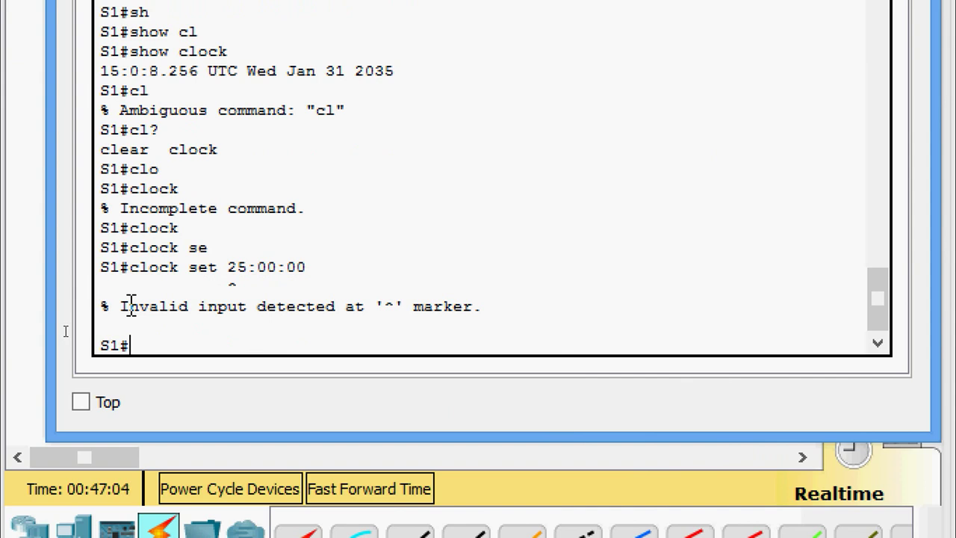
drag(122, 307, 473, 307)
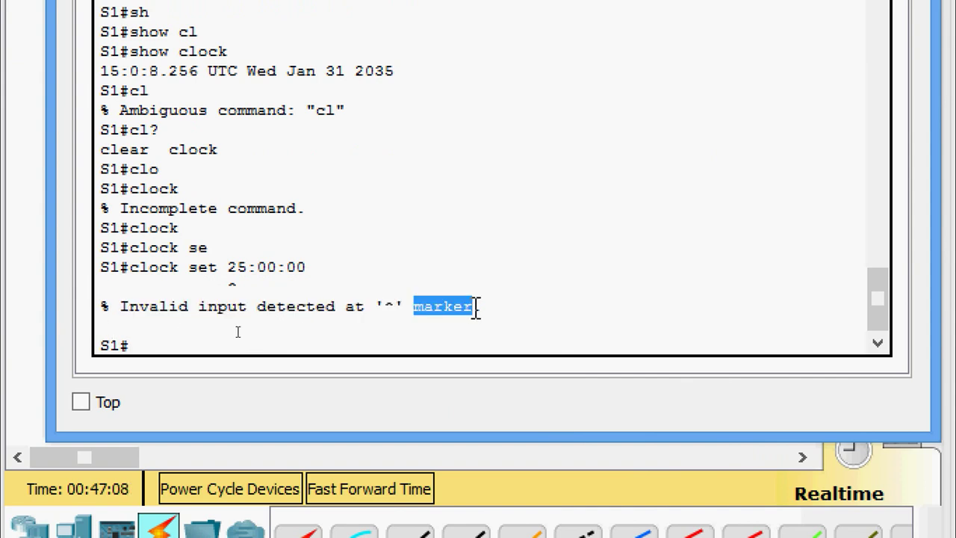
drag(397, 306, 383, 306)
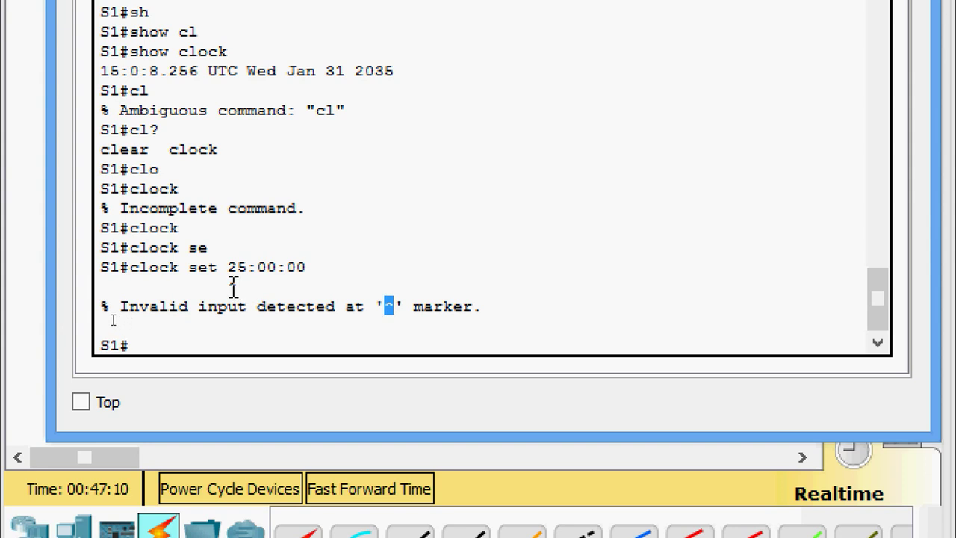
drag(306, 267, 253, 278)
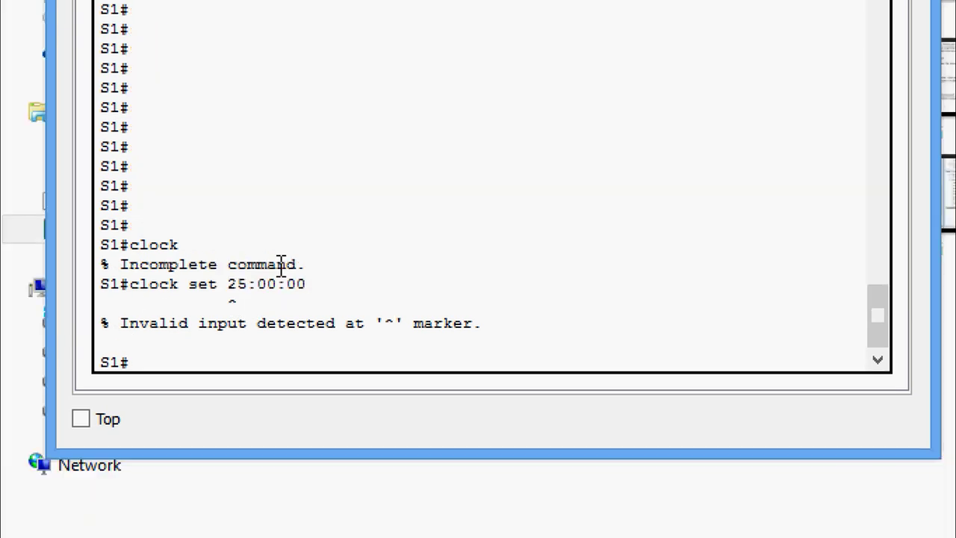
click(306, 283)
double_click(233, 292)
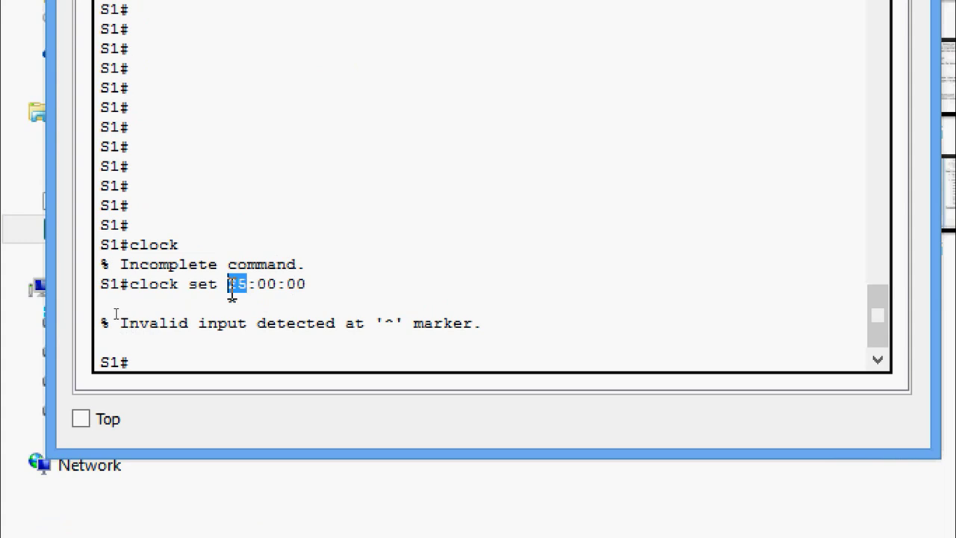
click(232, 290)
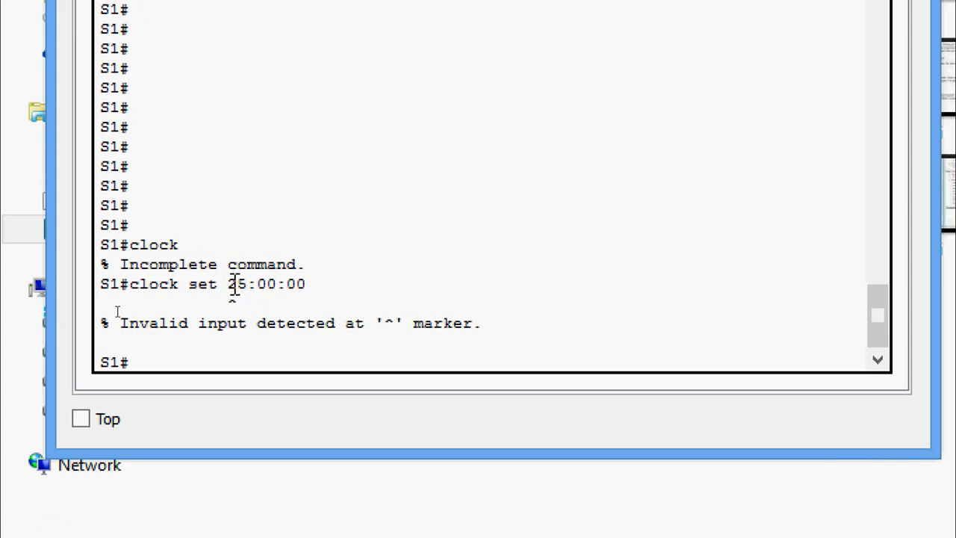
drag(230, 284, 300, 284)
click(303, 285)
drag(234, 289, 248, 289)
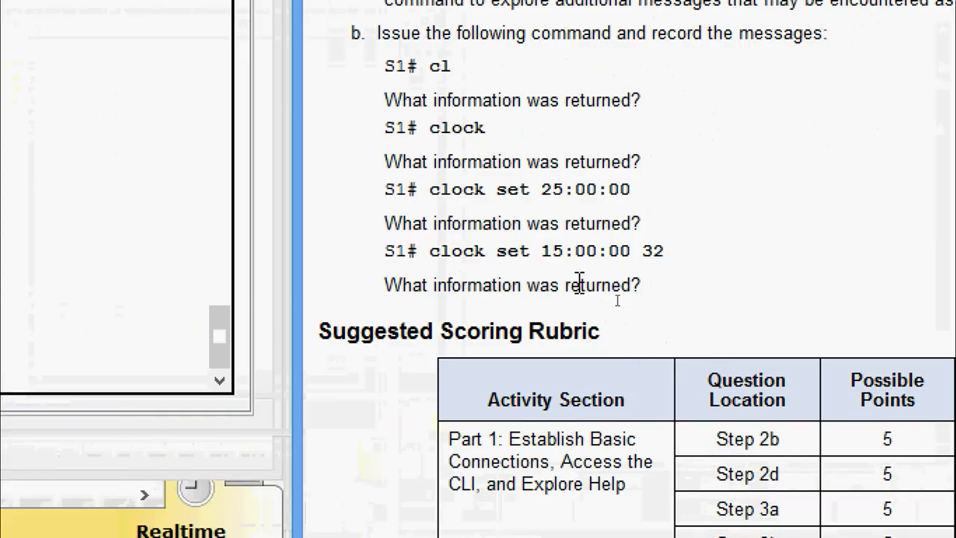
drag(430, 252, 522, 251)
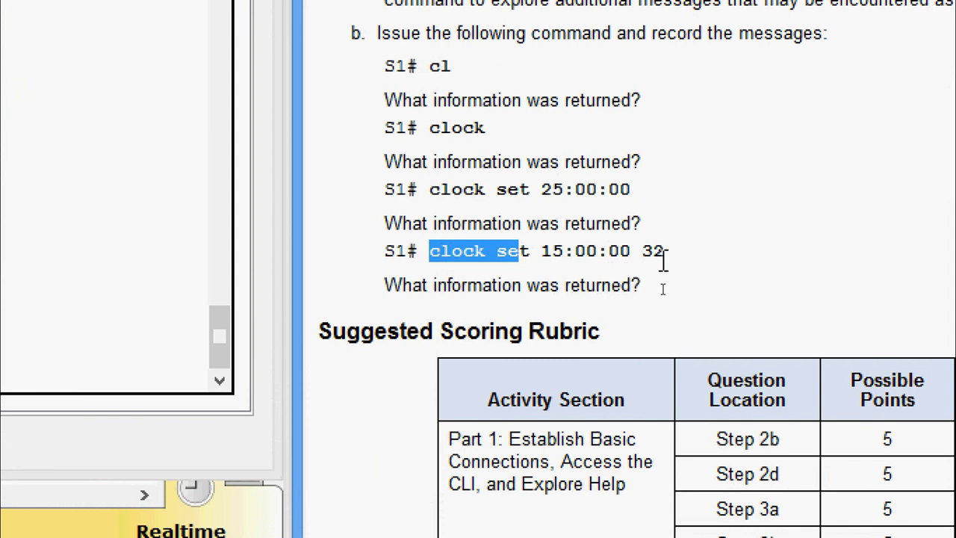
drag(666, 254, 642, 252)
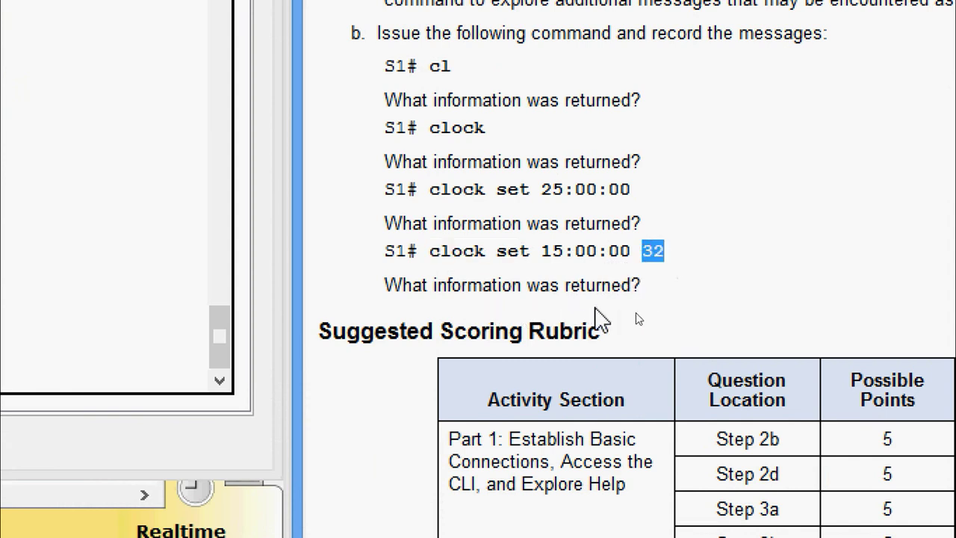
drag(642, 253, 654, 258)
click(664, 260)
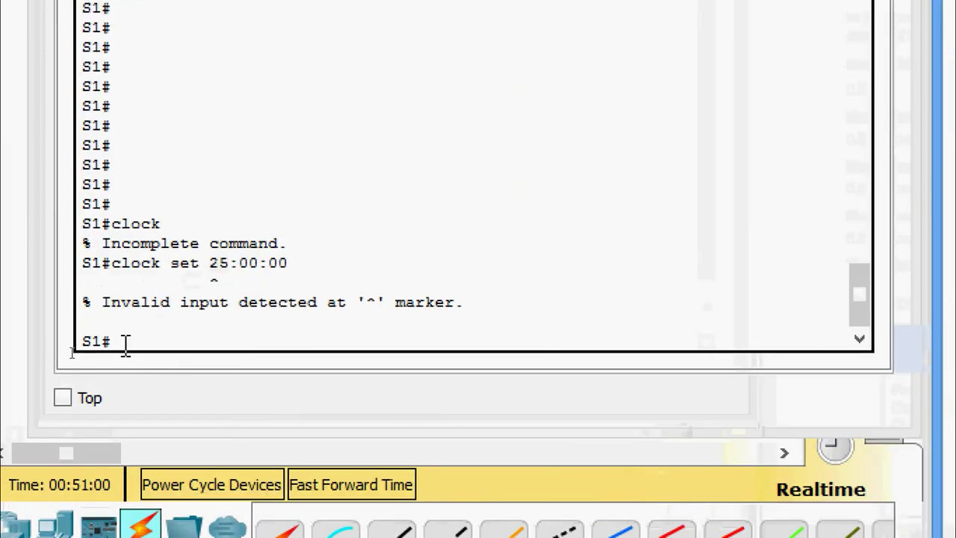
Rerun the command as clock set 25:00:00 32; S1 still rejects the hour
click(126, 345)
key(Up)
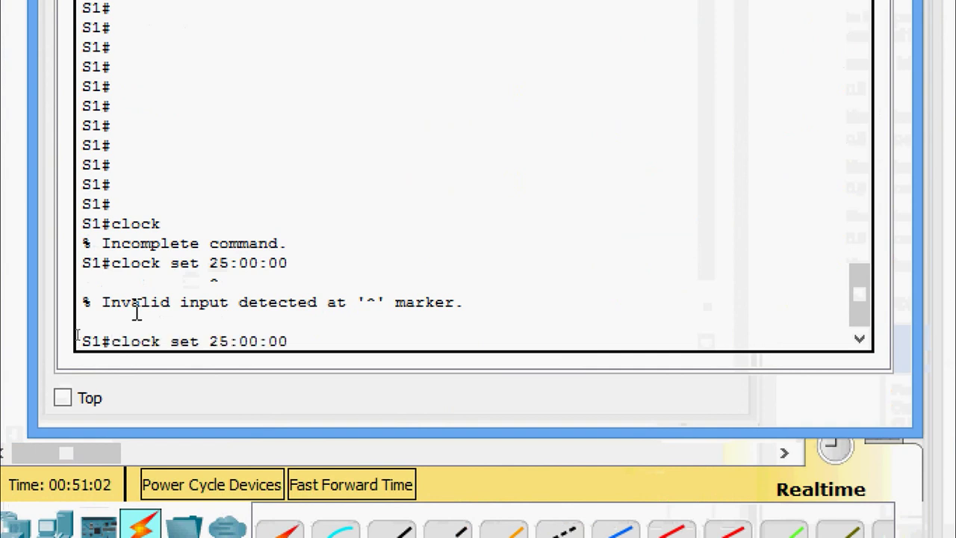
text(32)
key(Return)
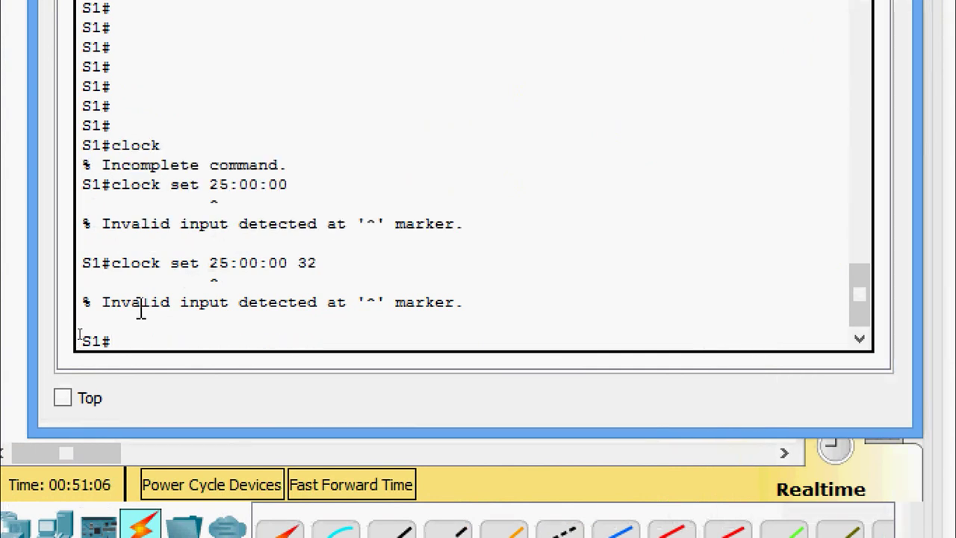
drag(200, 269, 224, 271)
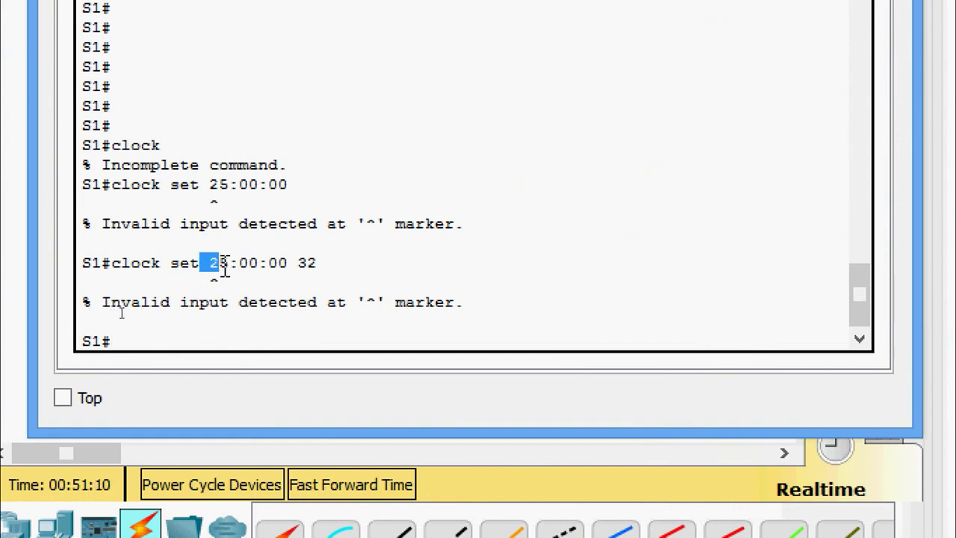
Change the hour to 23 and see clock set 23:00:00 32 rejected at day 32
key(Up)
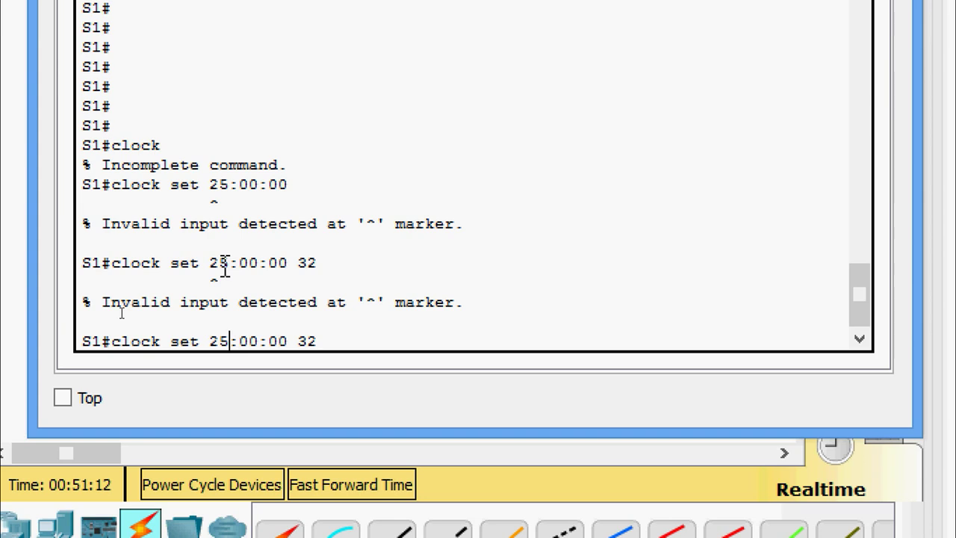
key(Left)
key(Left)
key(Left)
key(Left)
key(Left)
key(Left)
key(Left)
key(Left)
key(Left)
key(BackSpace)
key(BackSpace)
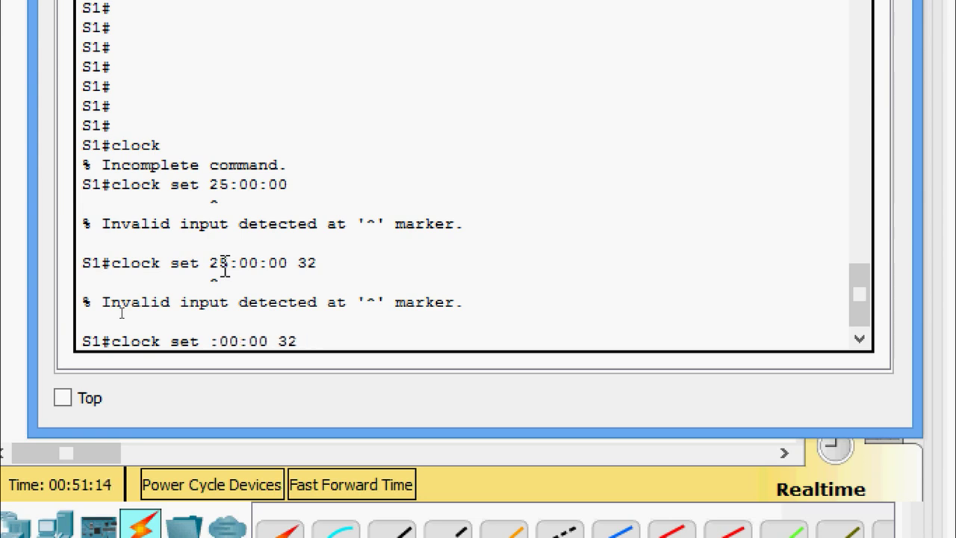
text(15)
key(BackSpace)
key(BackSpace)
text(23)
key(Return)
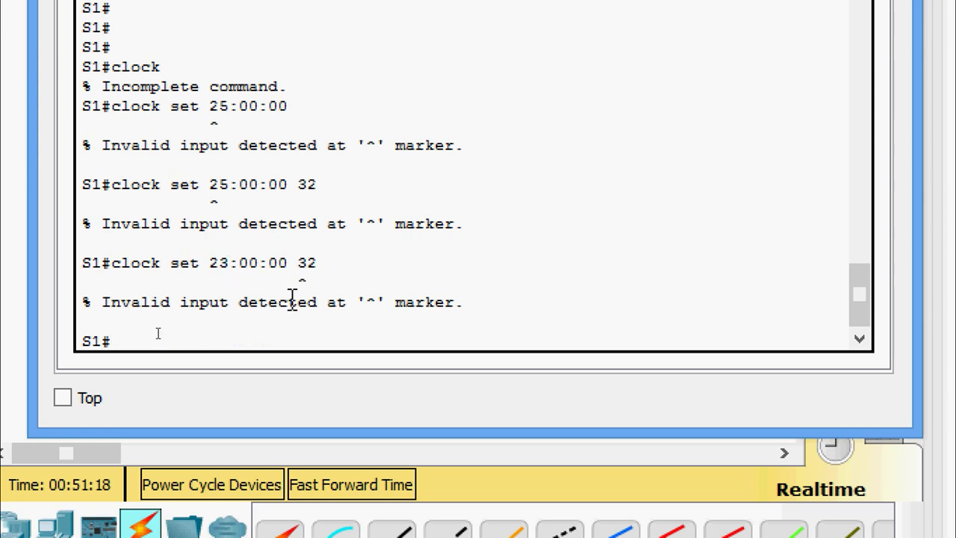
drag(301, 282, 298, 265)
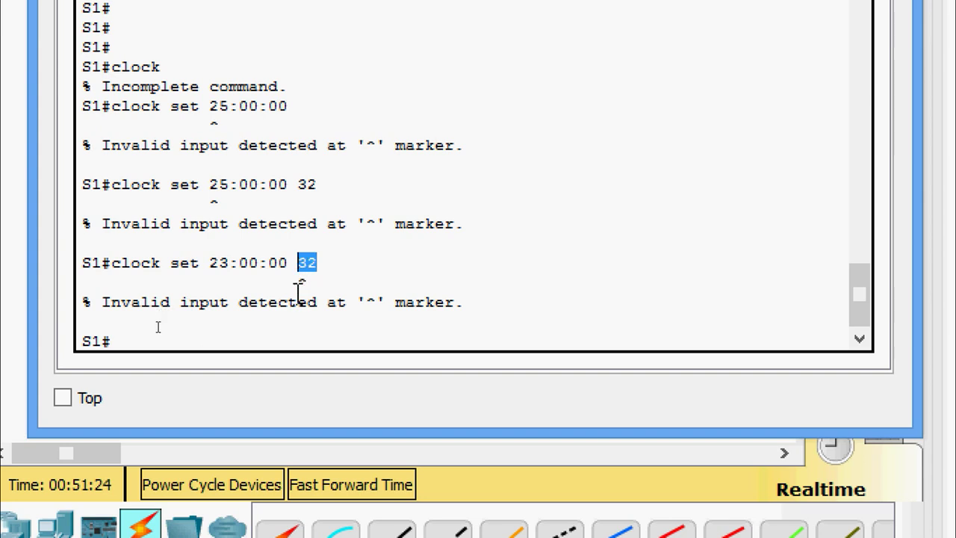
click(191, 335)
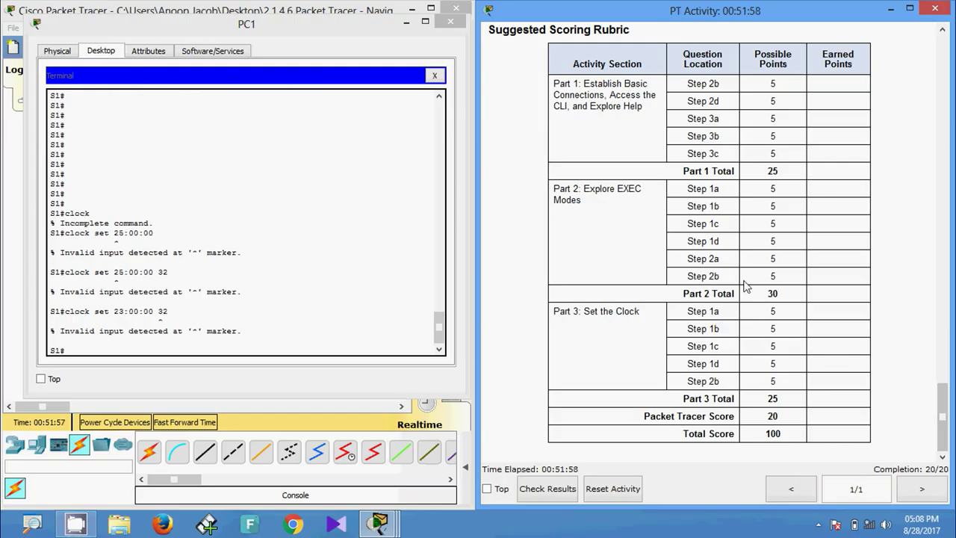
scroll(745, 298, up, 3)
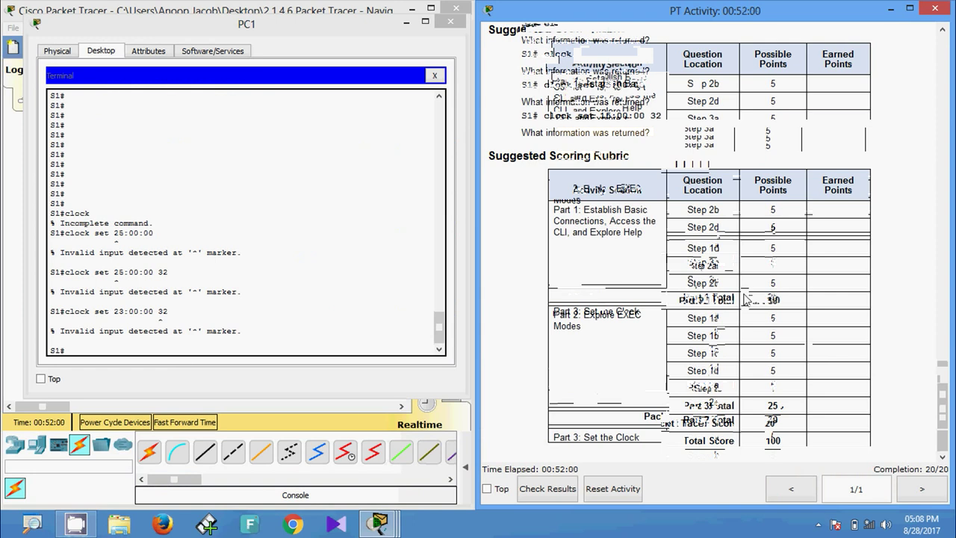
scroll(744, 299, up, 20)
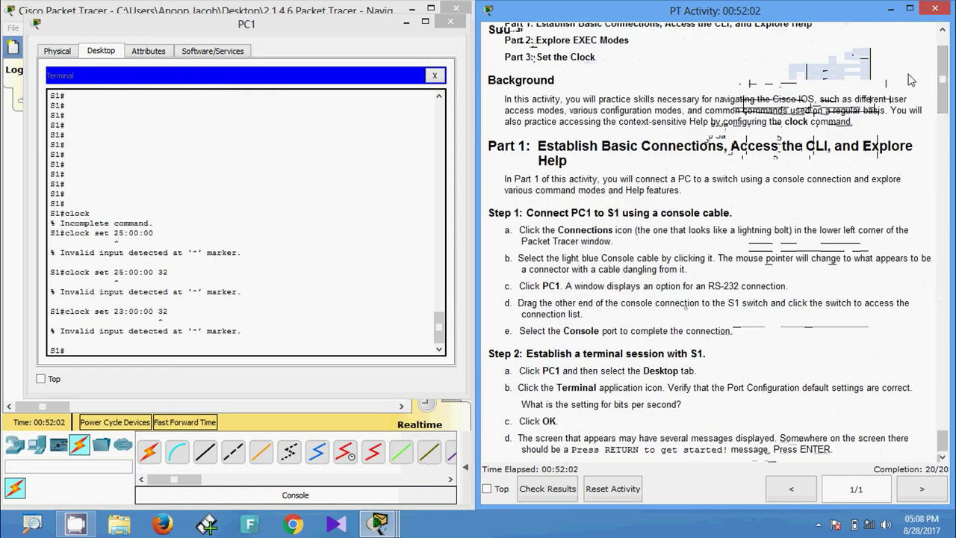
scroll(929, 82, up, 2)
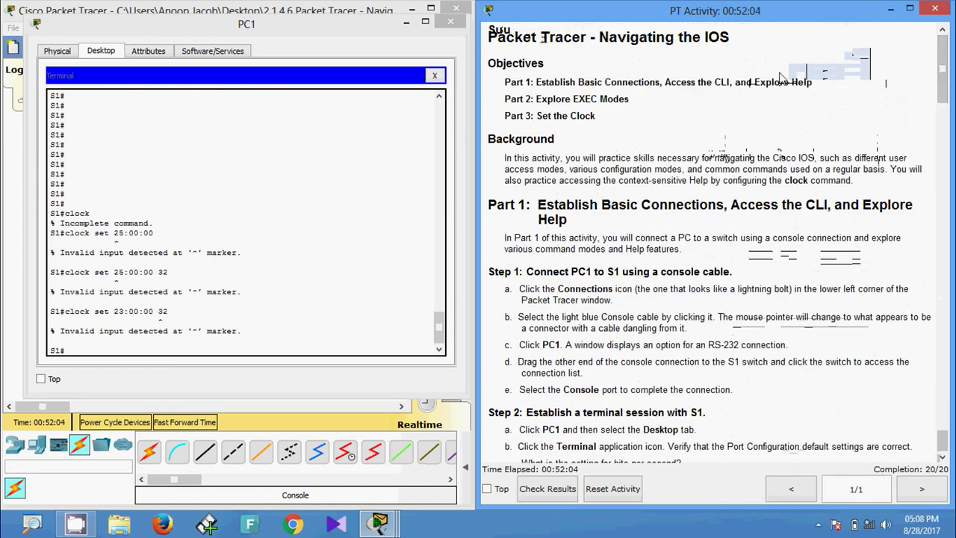
drag(940, 71, 943, 414)
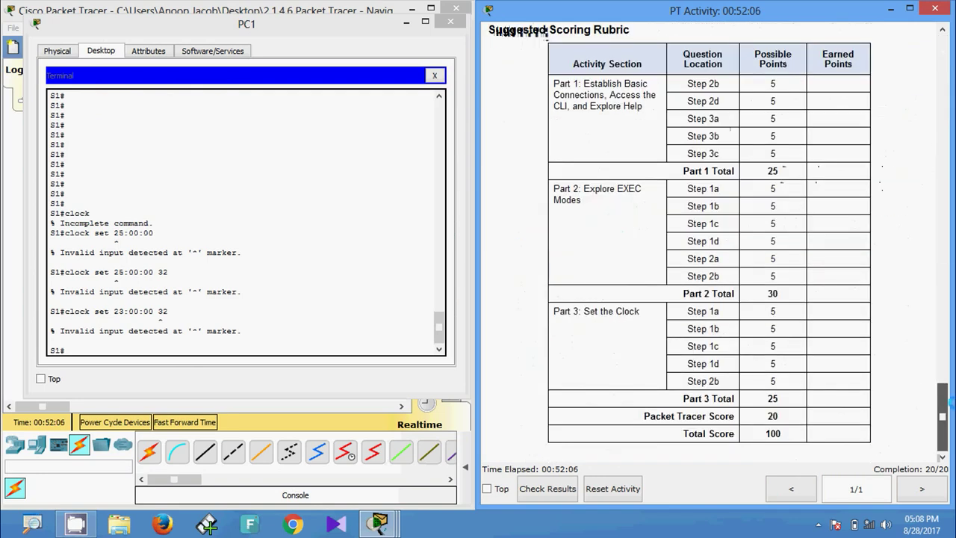